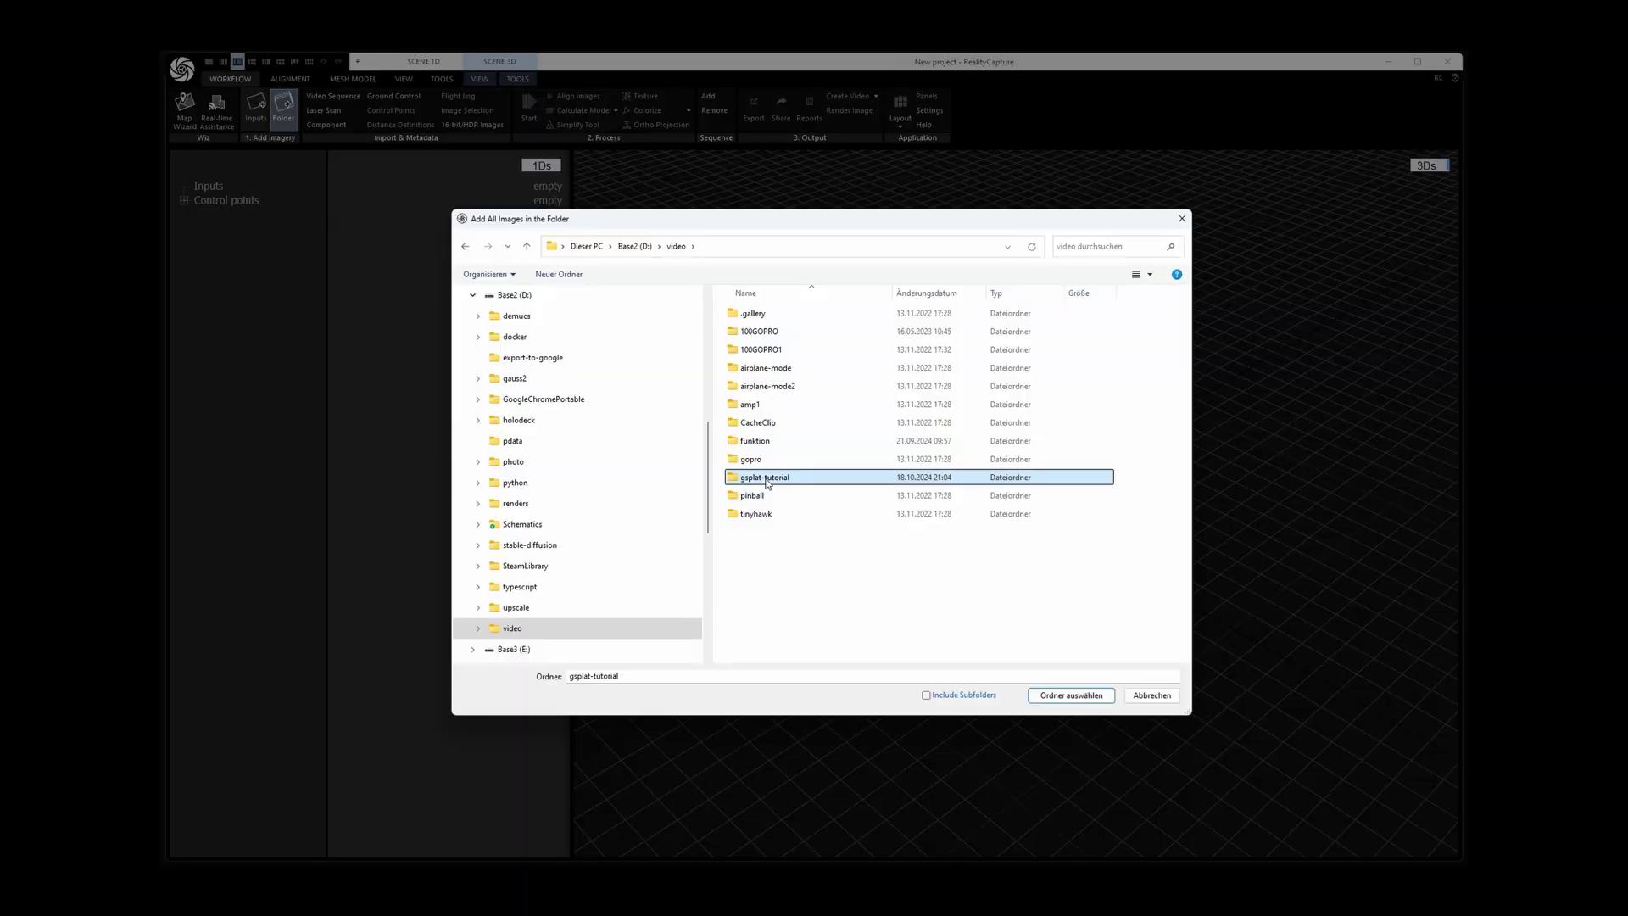
# Import all 433 photos from gsplat-tutorial\photos and list them under Images
pyautogui.doubleClick(746, 473)
pyautogui.click(765, 327)
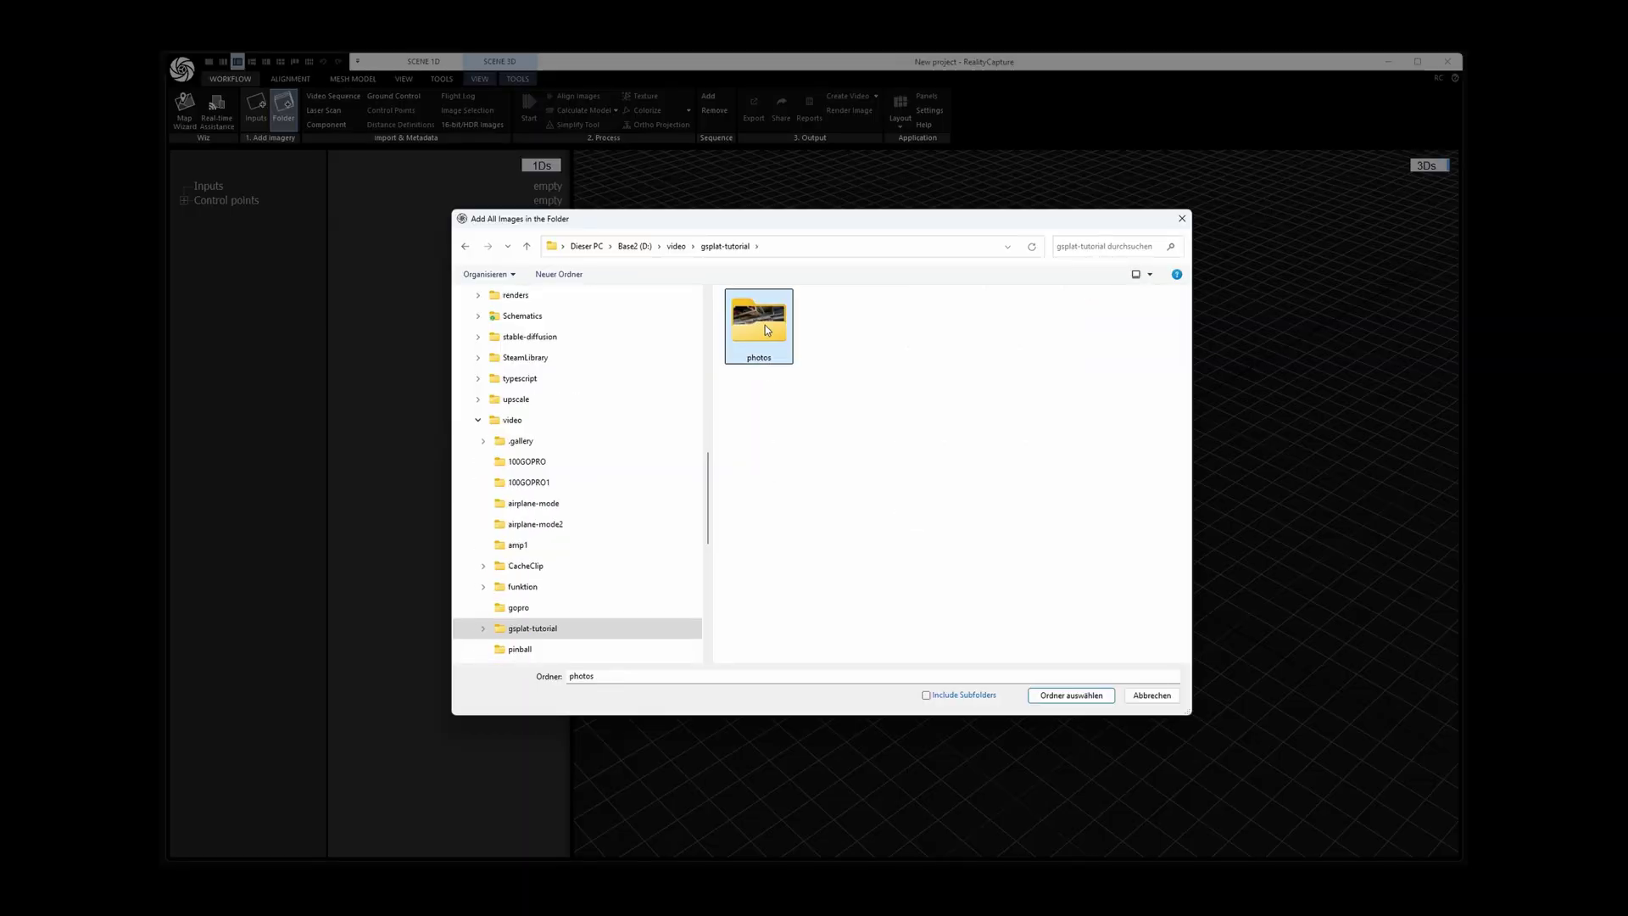
pyautogui.doubleClick(765, 326)
pyautogui.click(1081, 699)
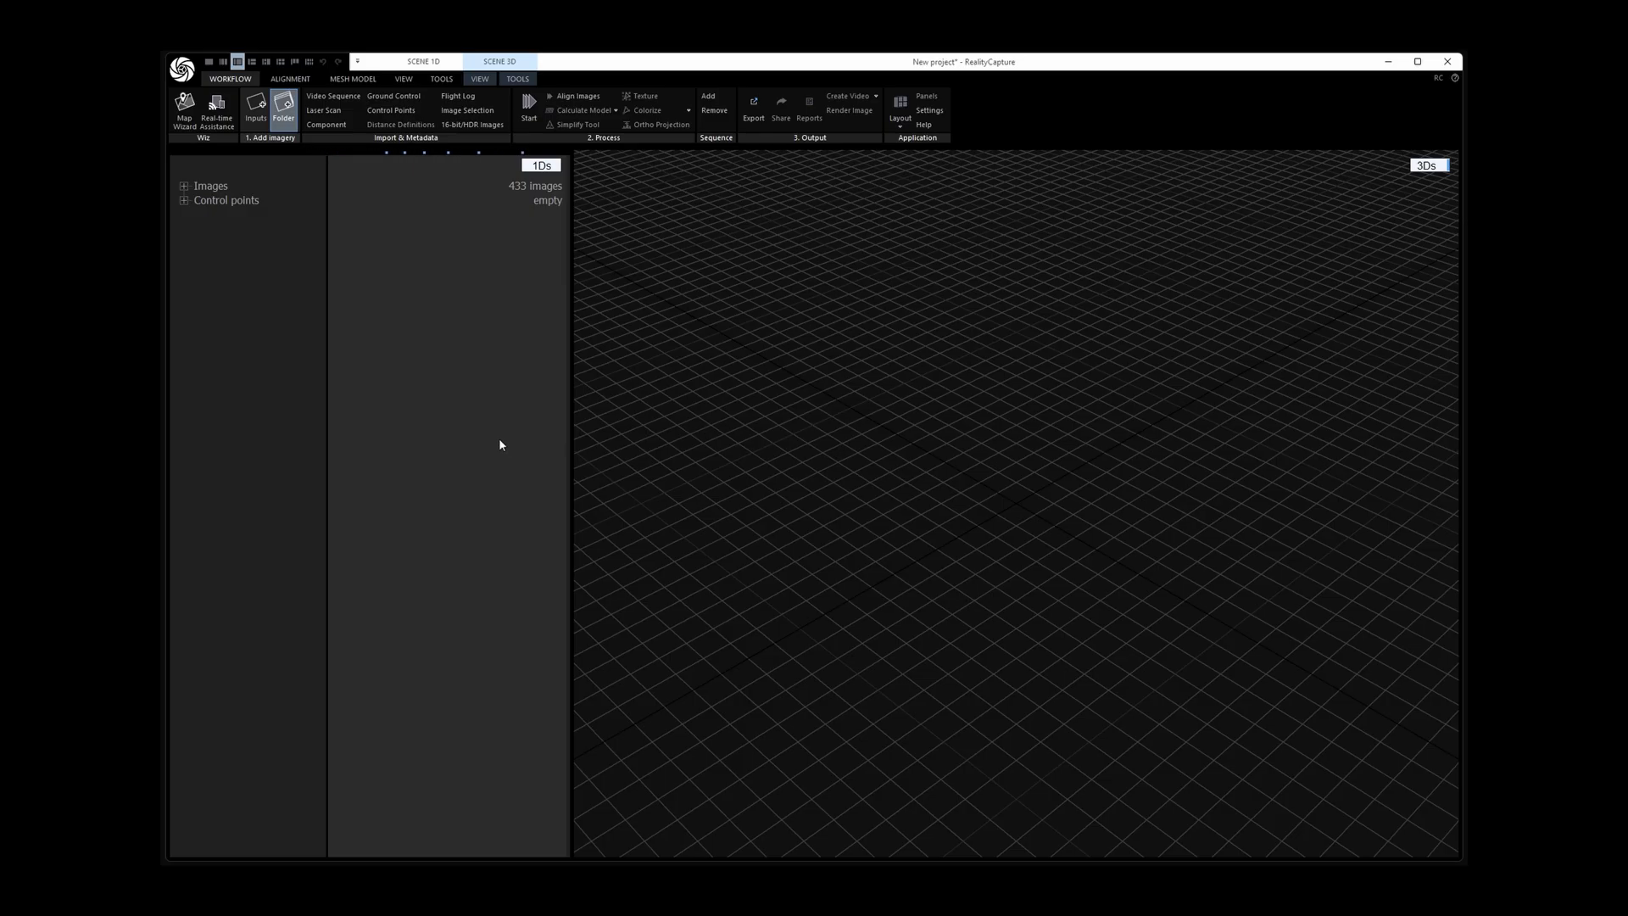
pyautogui.click(184, 186)
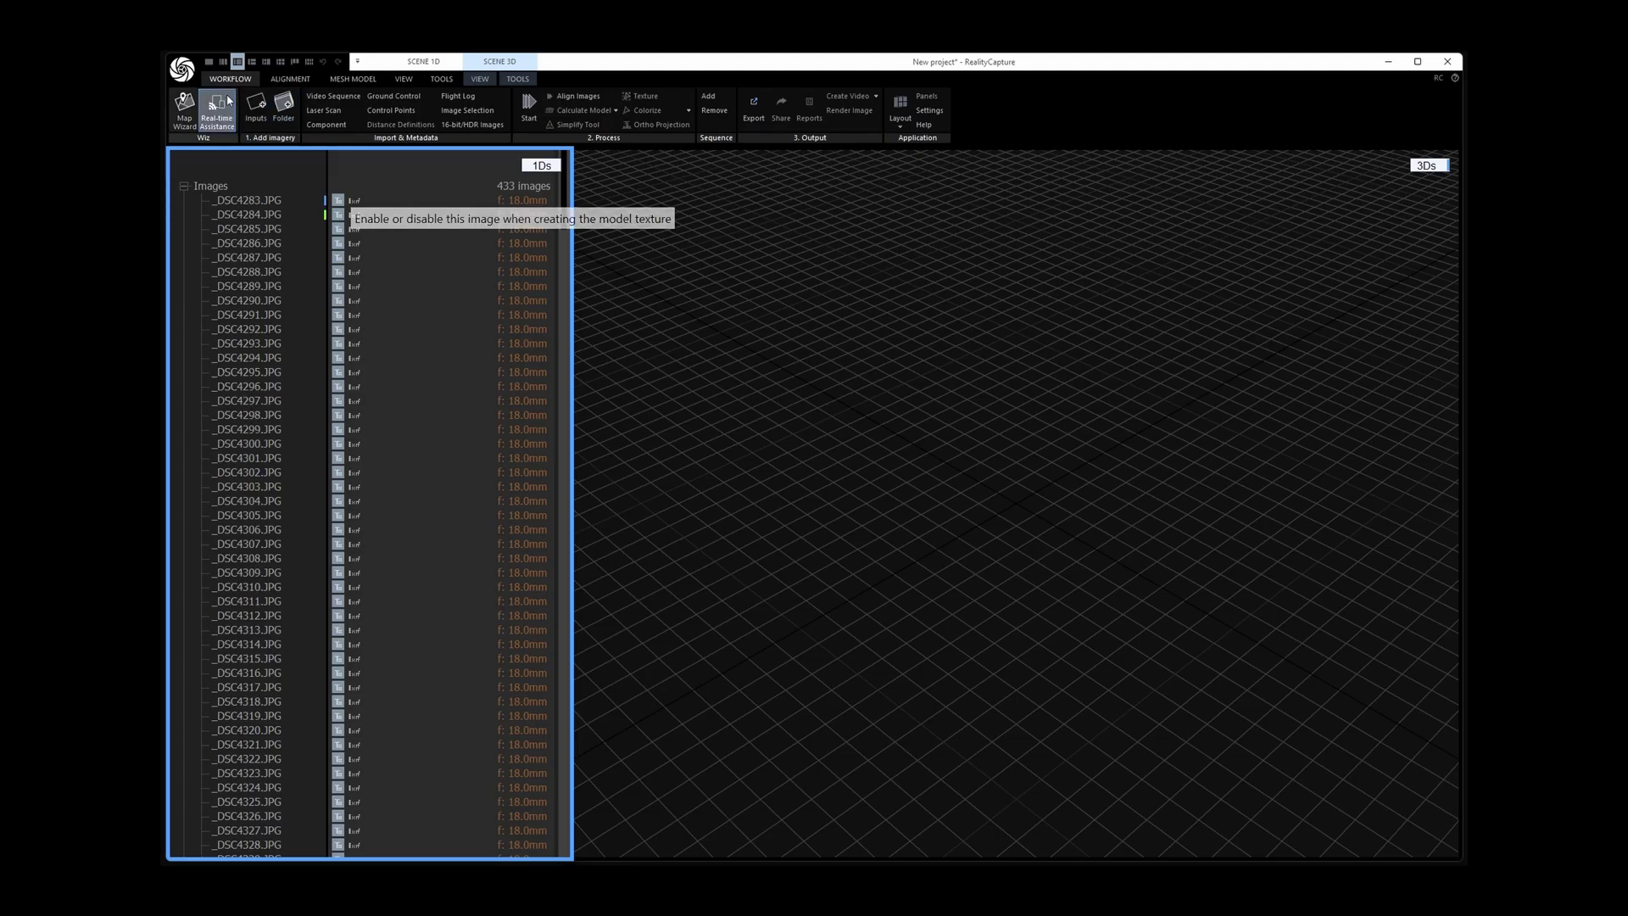
# Detect the printed markers in all photos and list the 26 resulting 36h11 control points
pyautogui.click(293, 80)
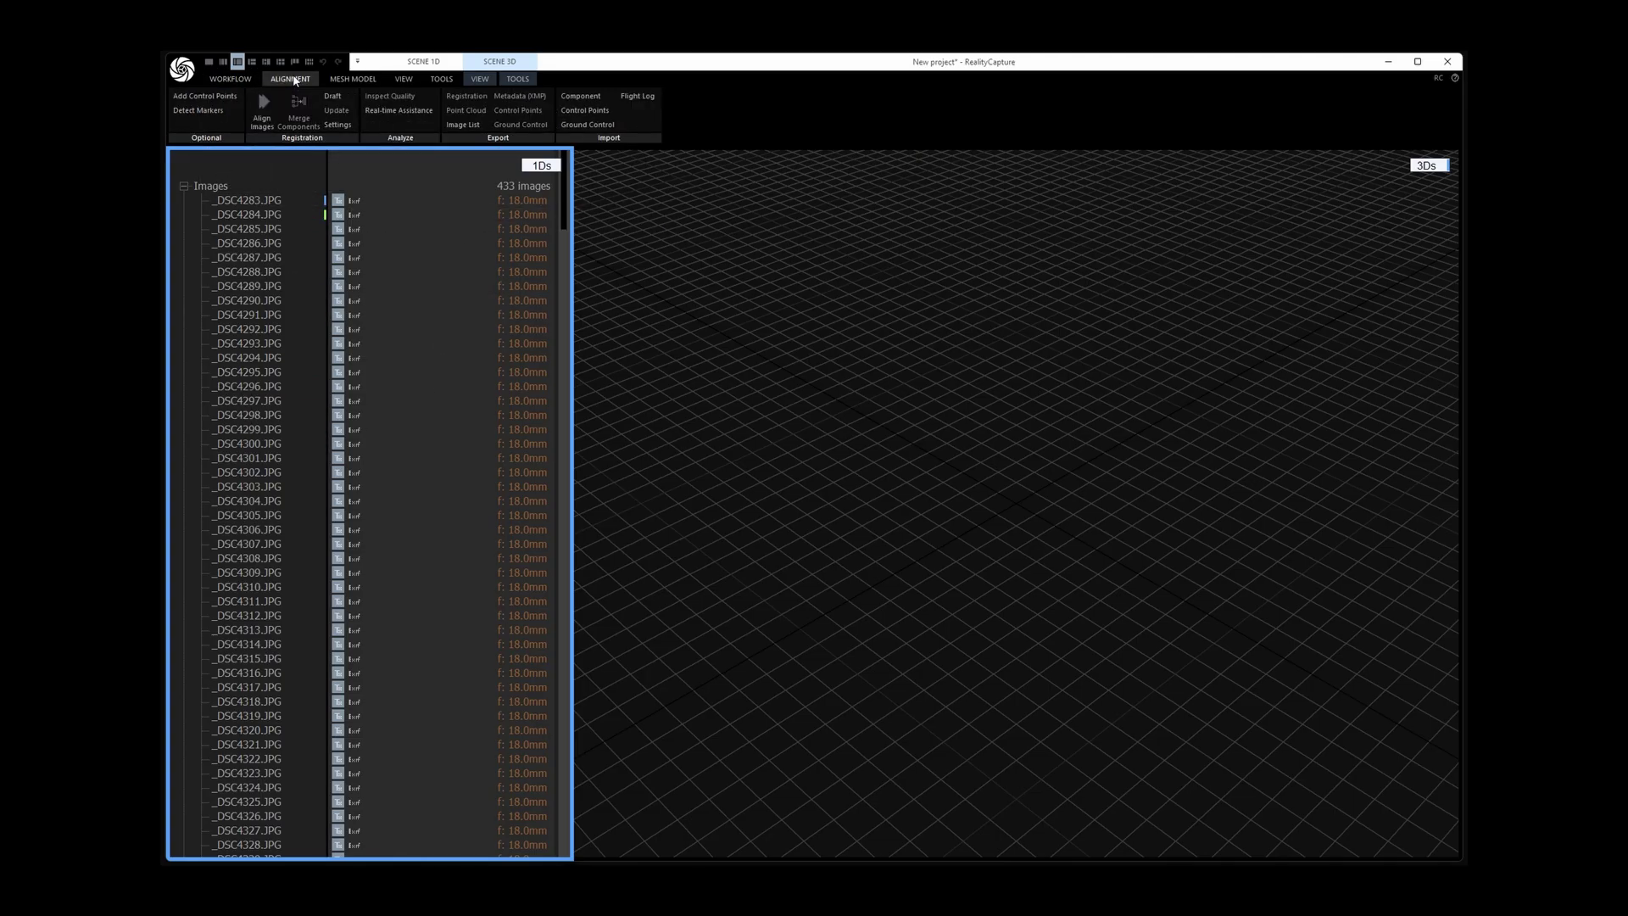
pyautogui.click(196, 111)
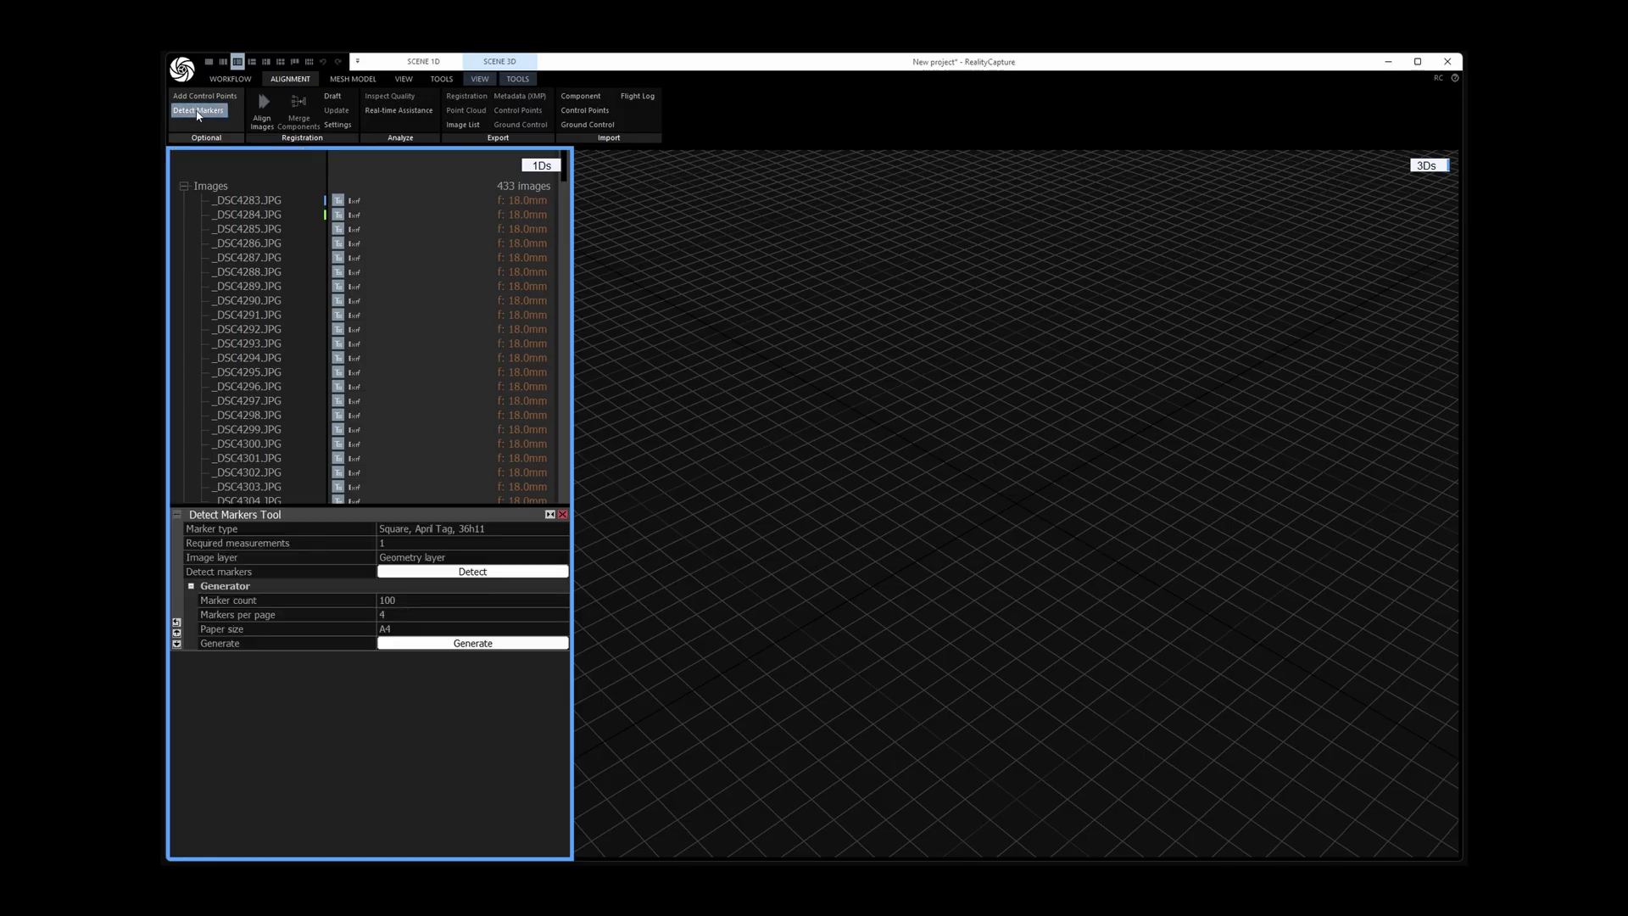
pyautogui.click(501, 574)
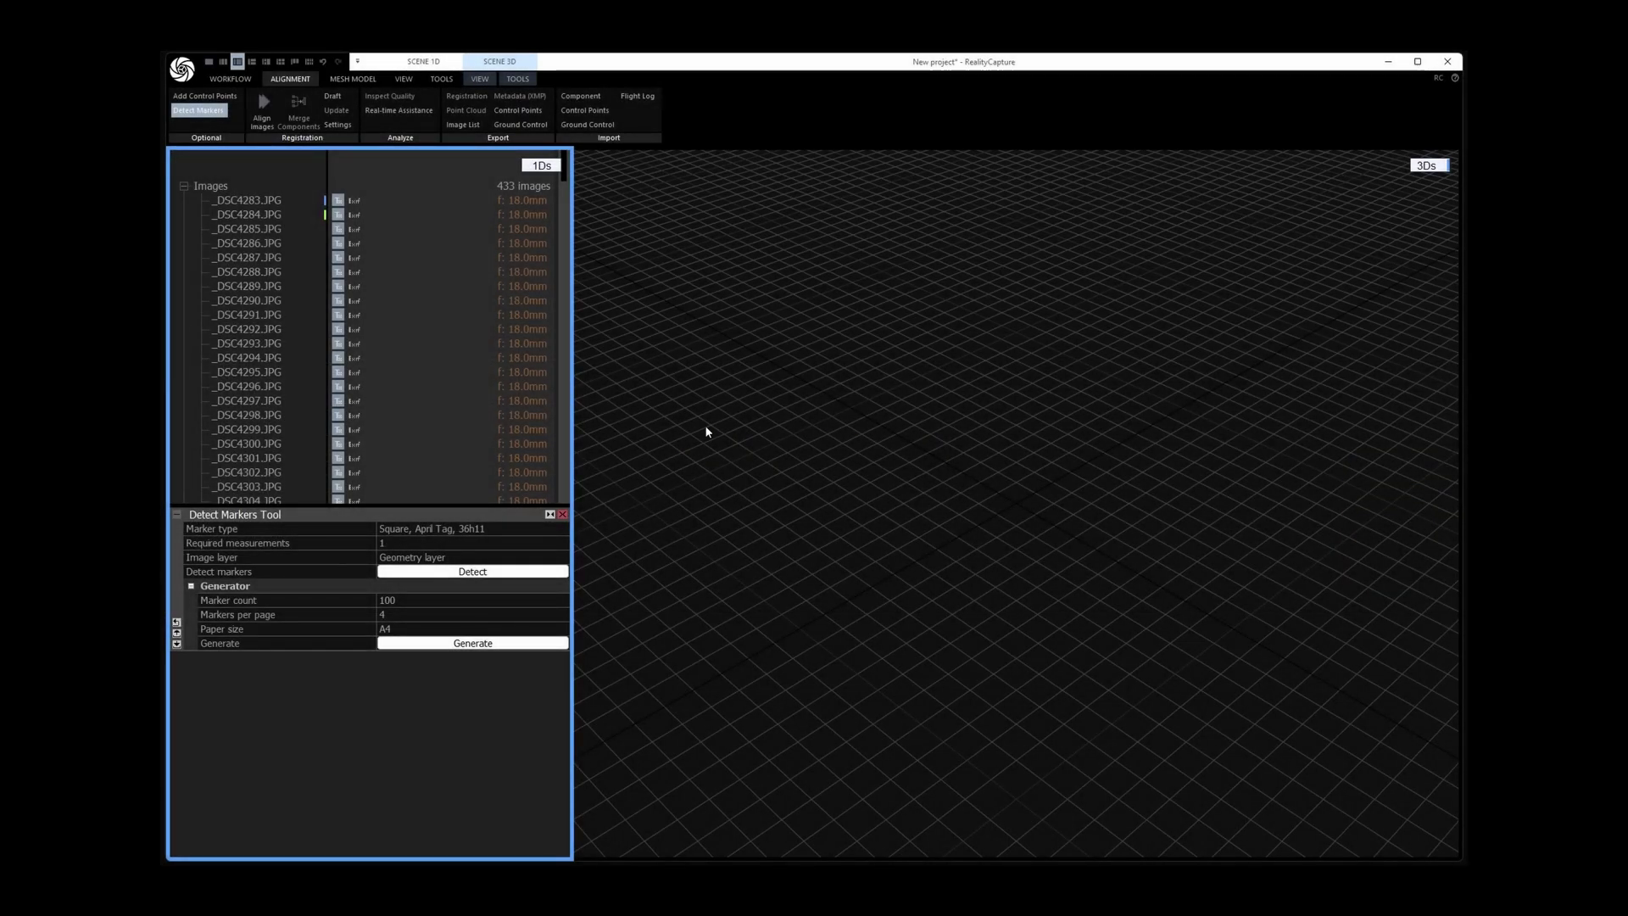
pyautogui.click(184, 186)
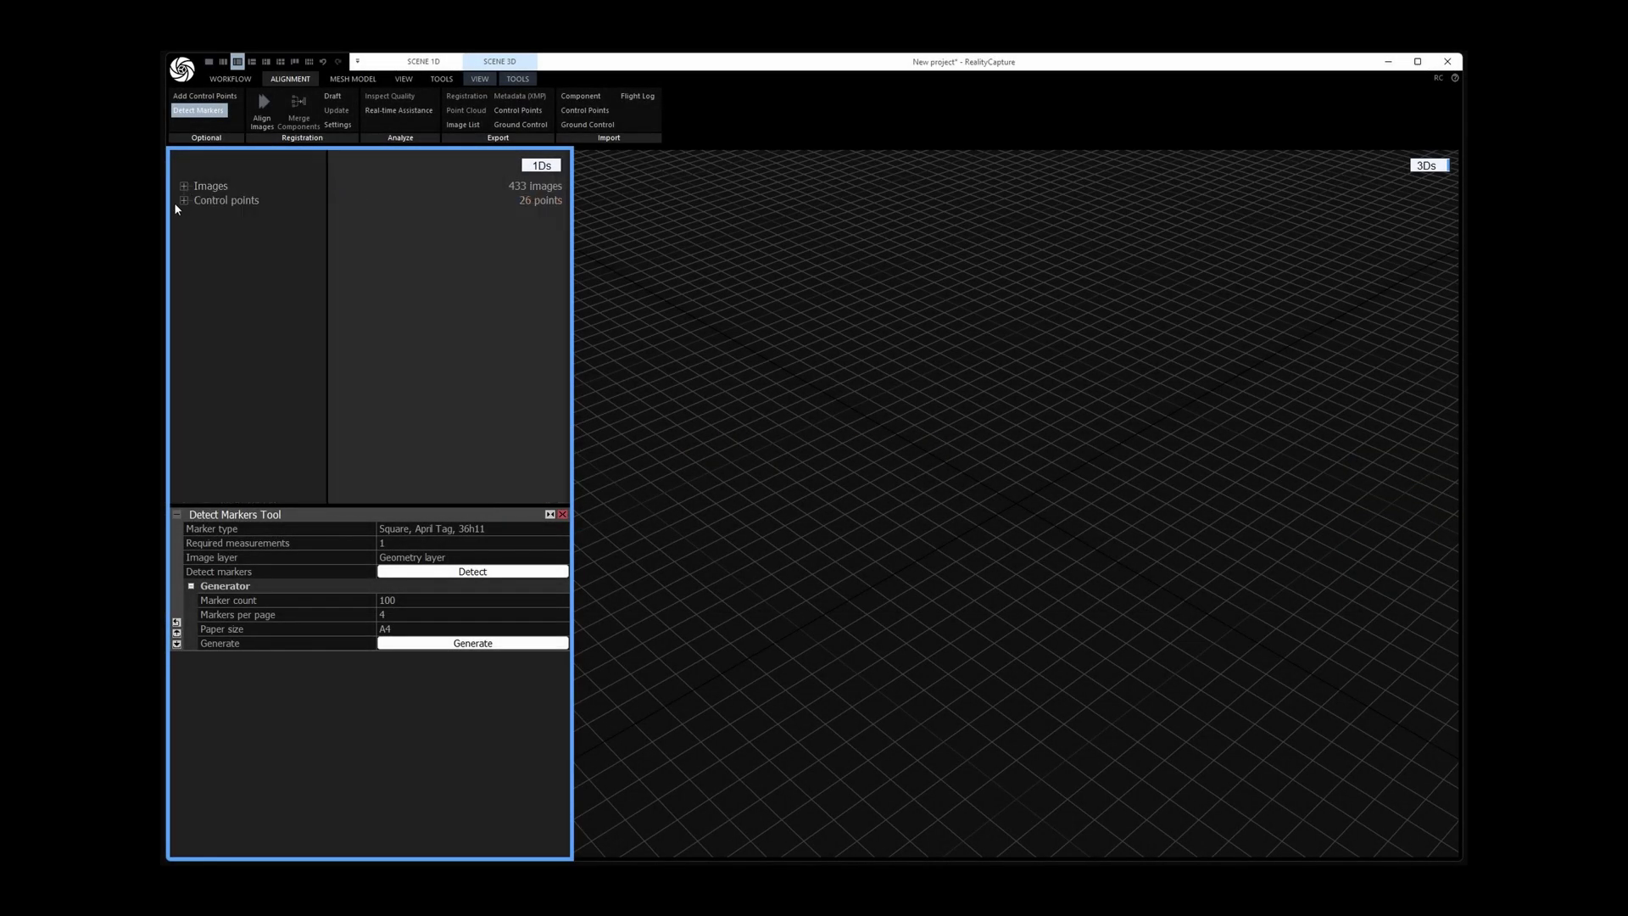
pyautogui.click(184, 200)
pyautogui.scroll(-5, 257, 259)
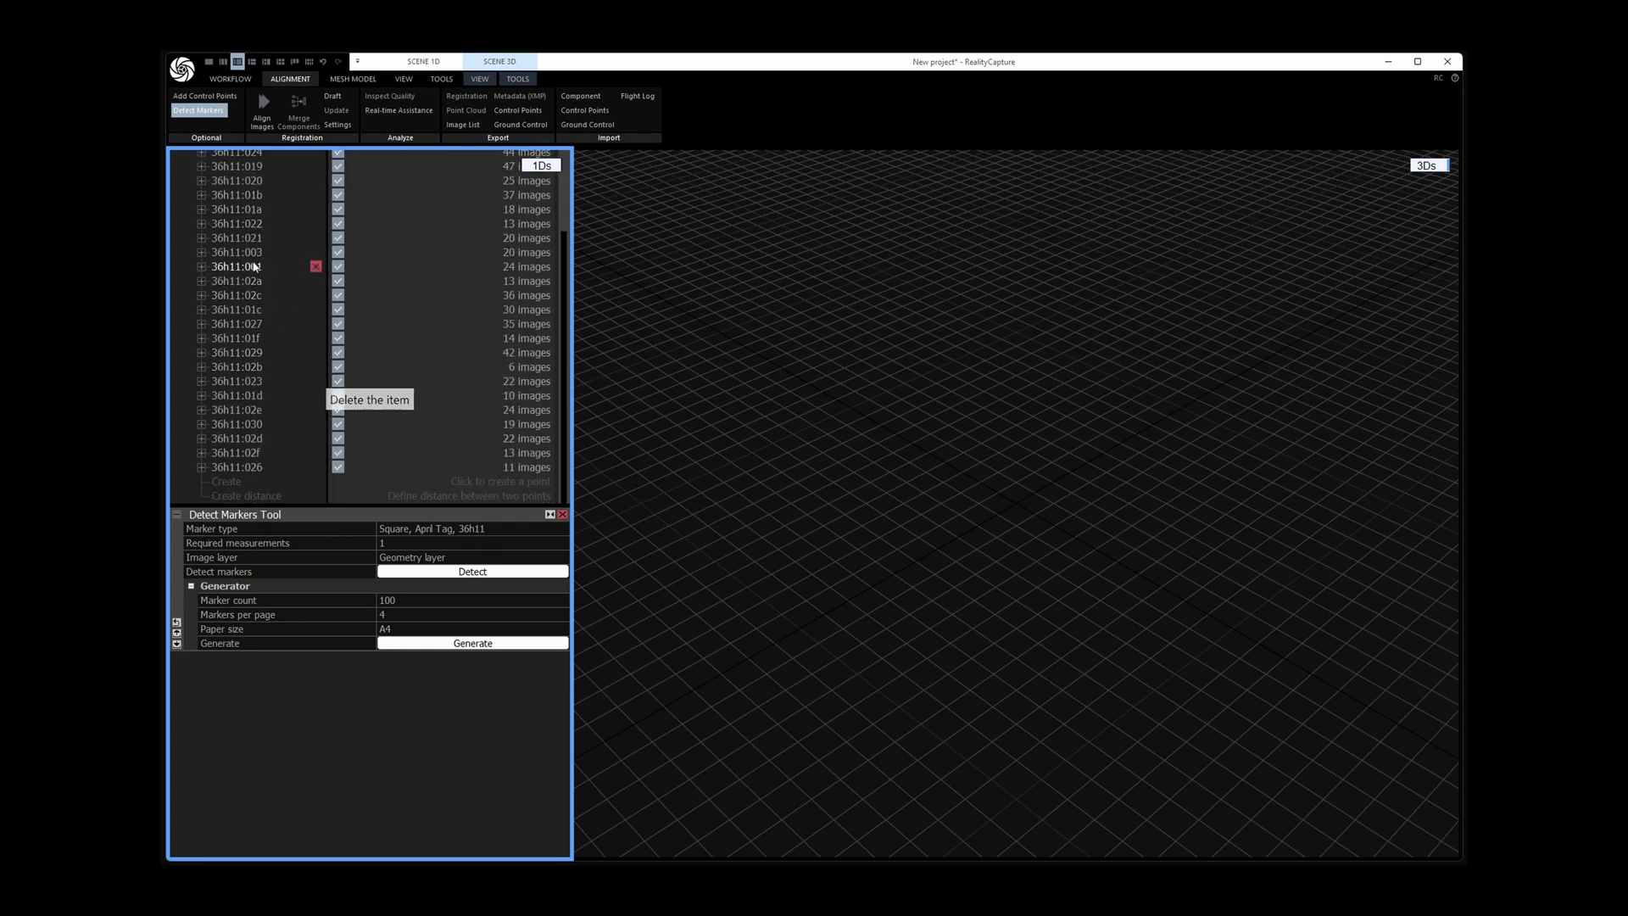
# Add a distance constraint between 36h11:001 and 36h11:003, defined as 0.115 m
pyautogui.click(262, 498)
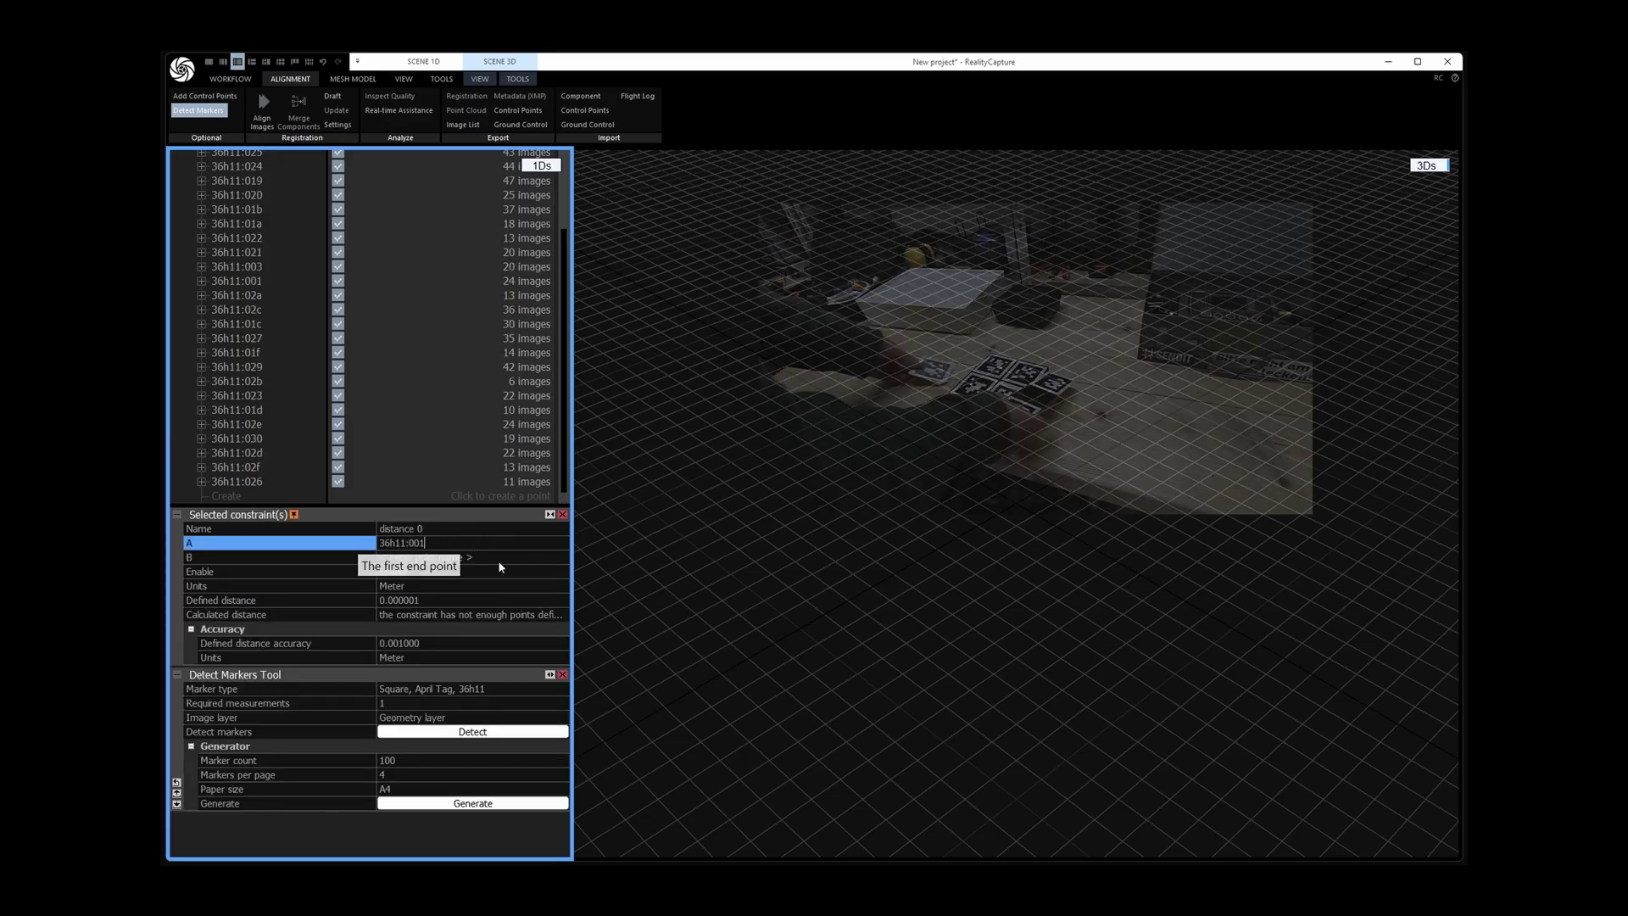
pyautogui.press('Tab')
pyautogui.write('36h11:003')
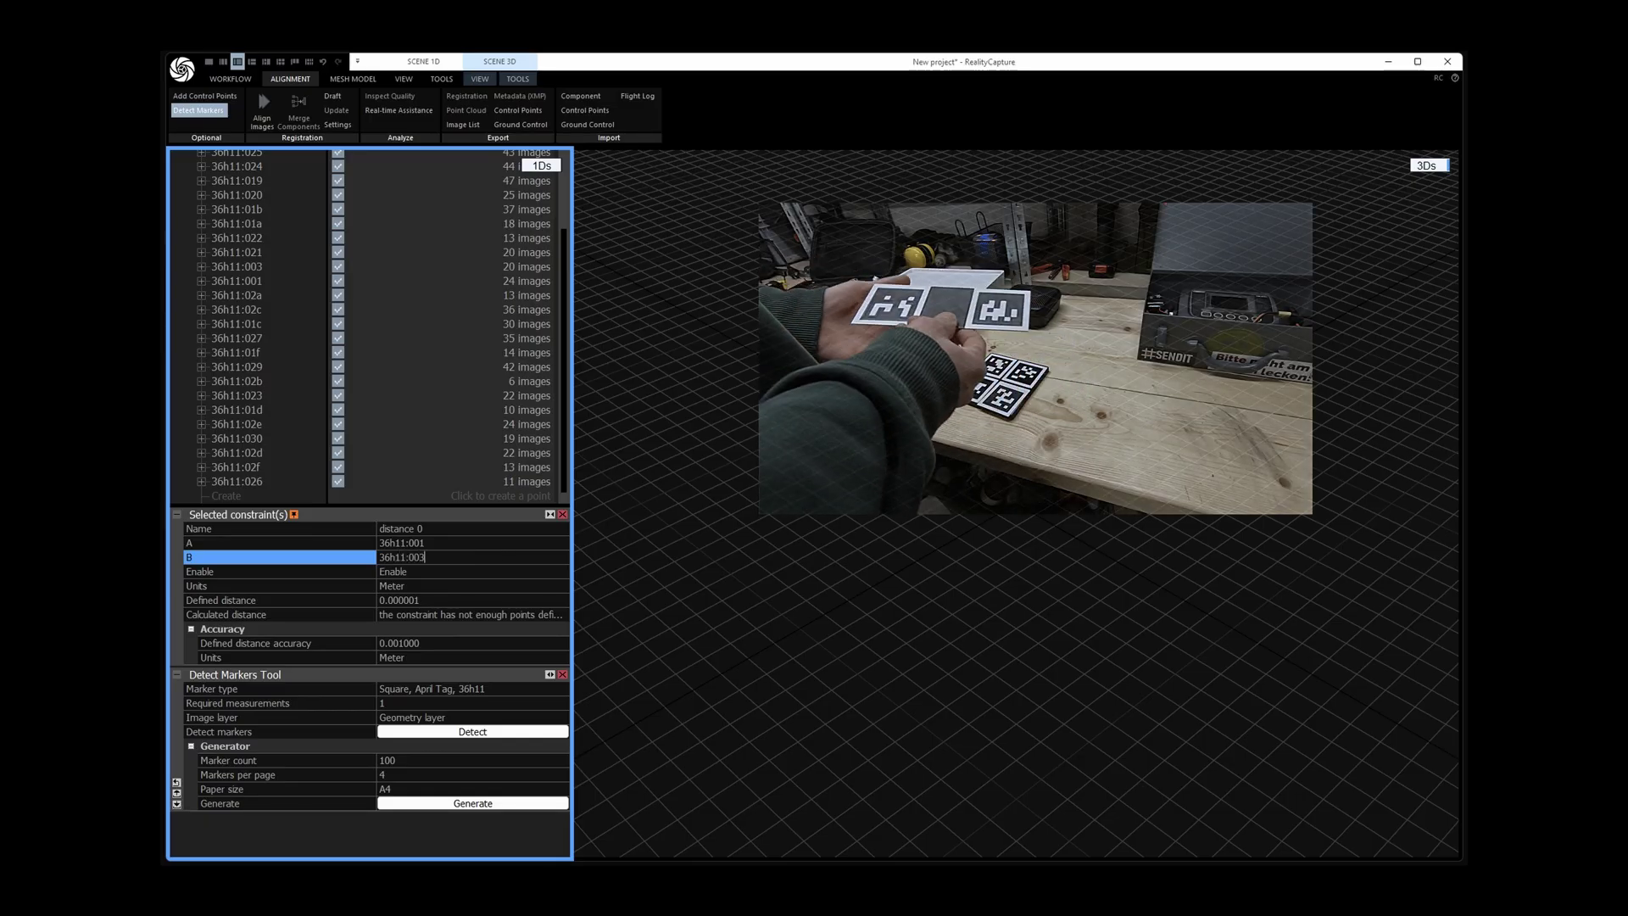
pyautogui.press('Tab')
pyautogui.write('0.115')
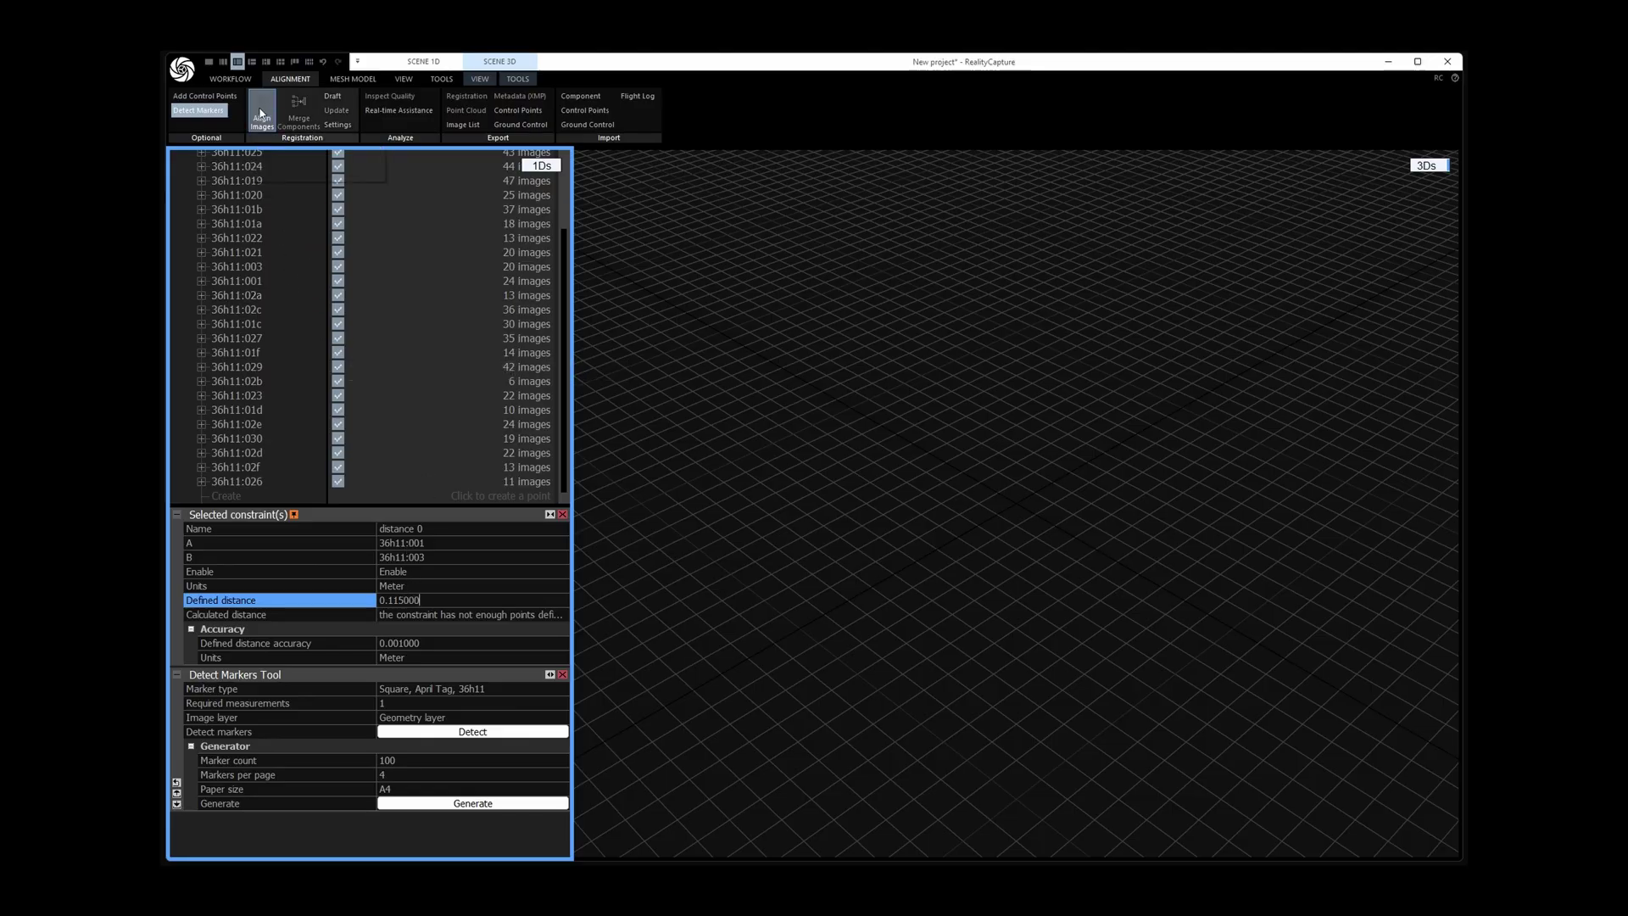
# Align the images into Component 0 (1) with 430 of 433 cameras and inspect the point cloud
pyautogui.click(260, 113)
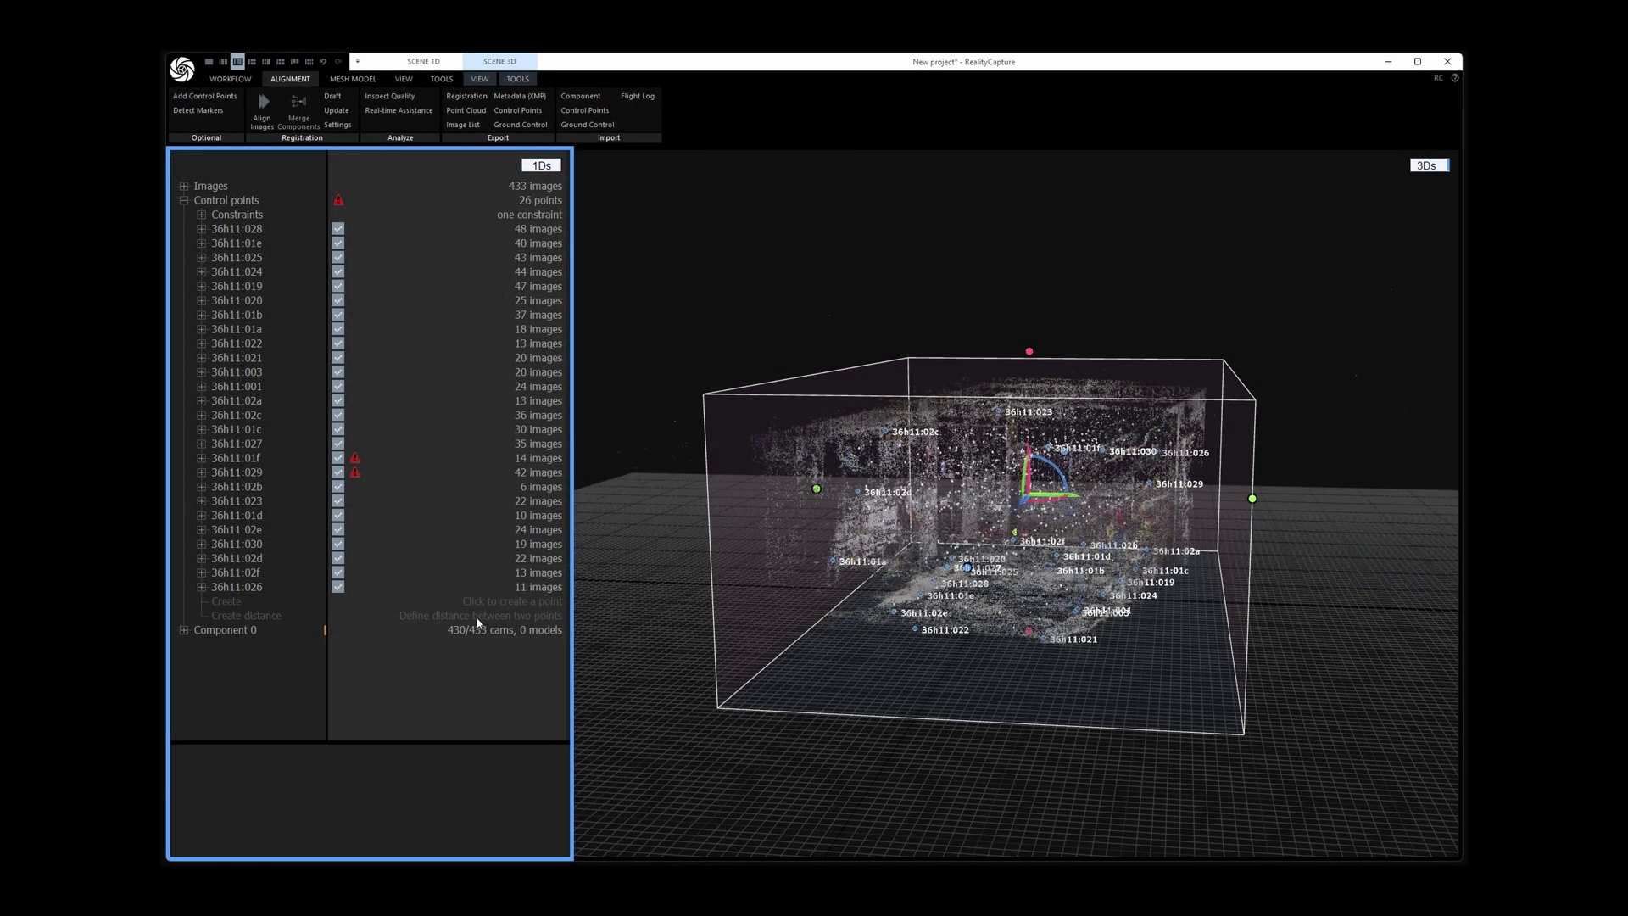
pyautogui.click(262, 105)
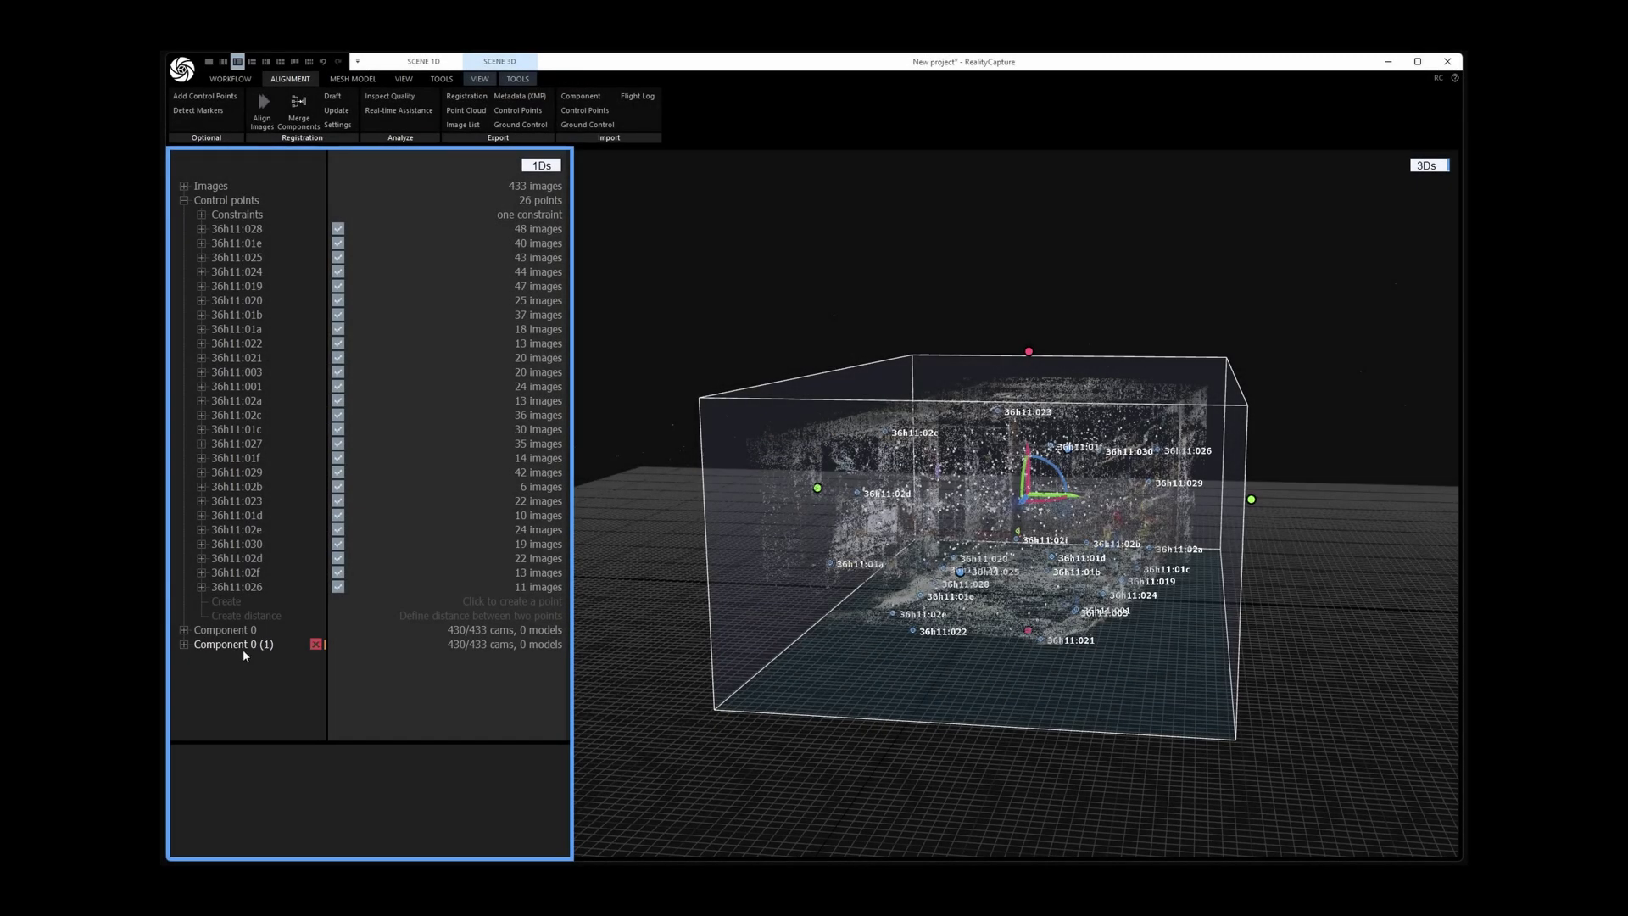
pyautogui.click(235, 646)
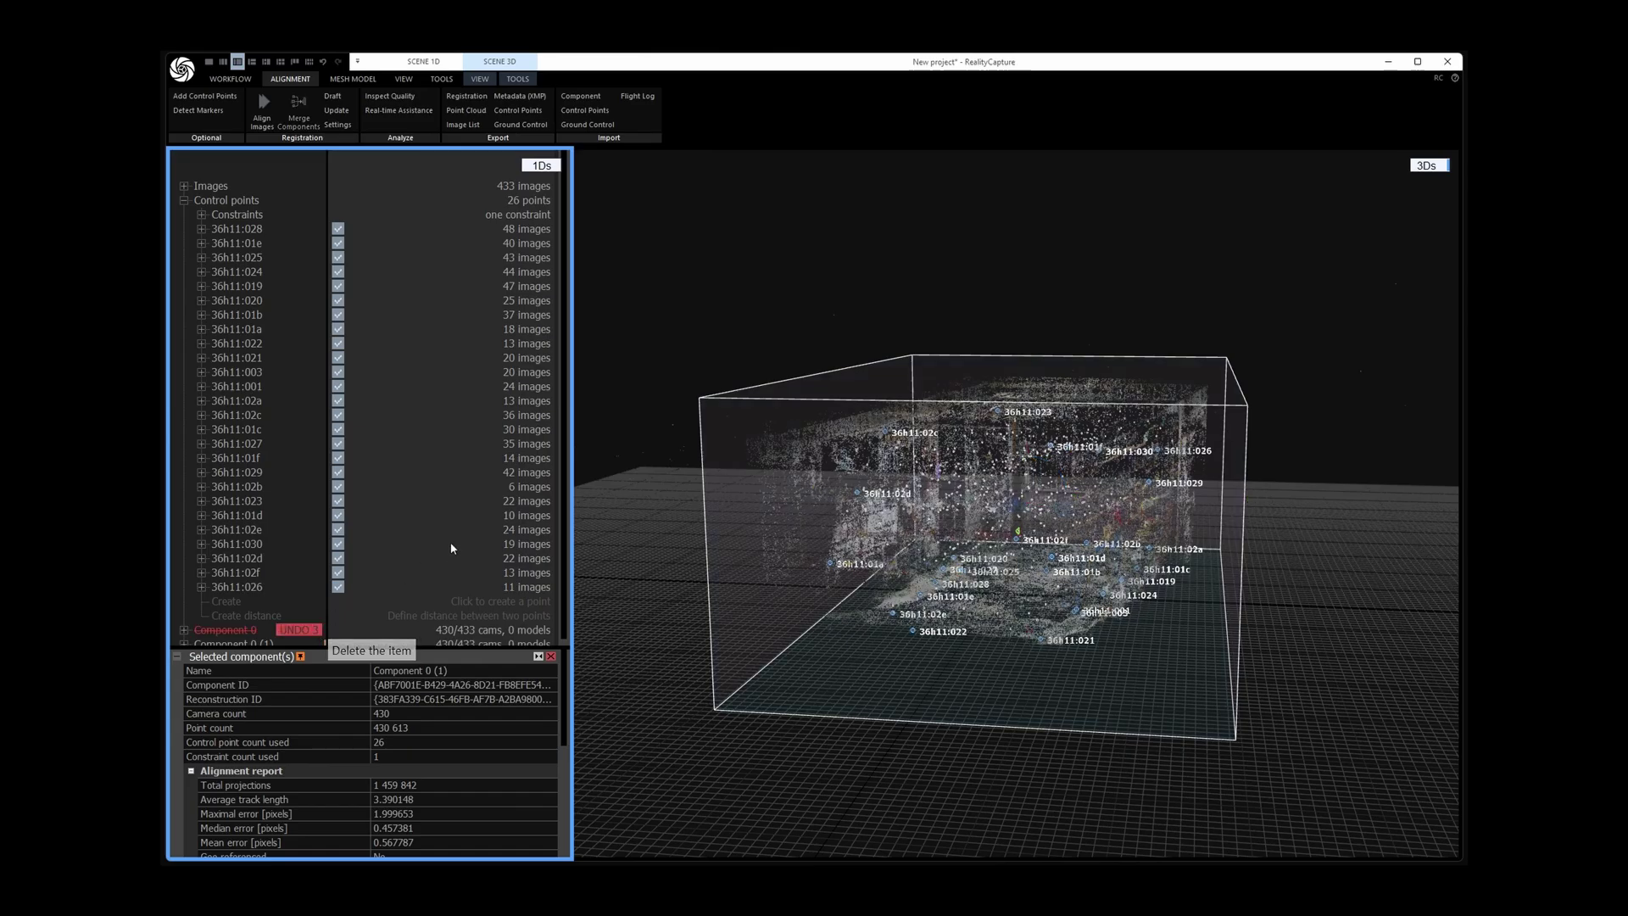
pyautogui.scroll(-1, 441, 547)
pyautogui.click(552, 655)
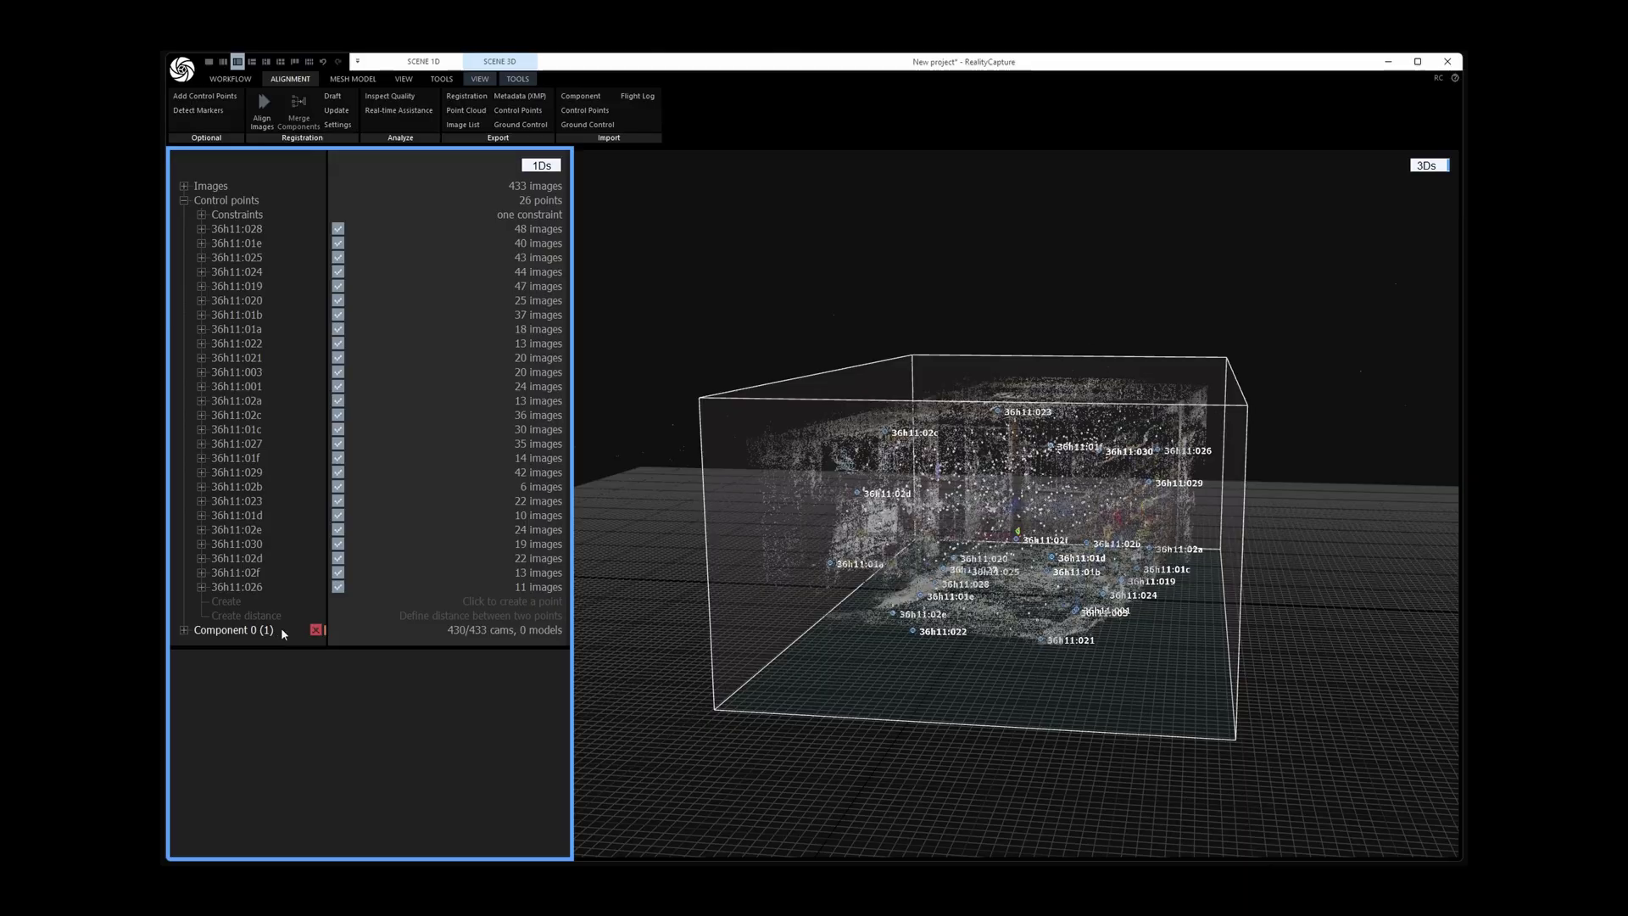
pyautogui.click(282, 627)
pyautogui.moveTo(790, 546); pyautogui.dragTo(845, 605)
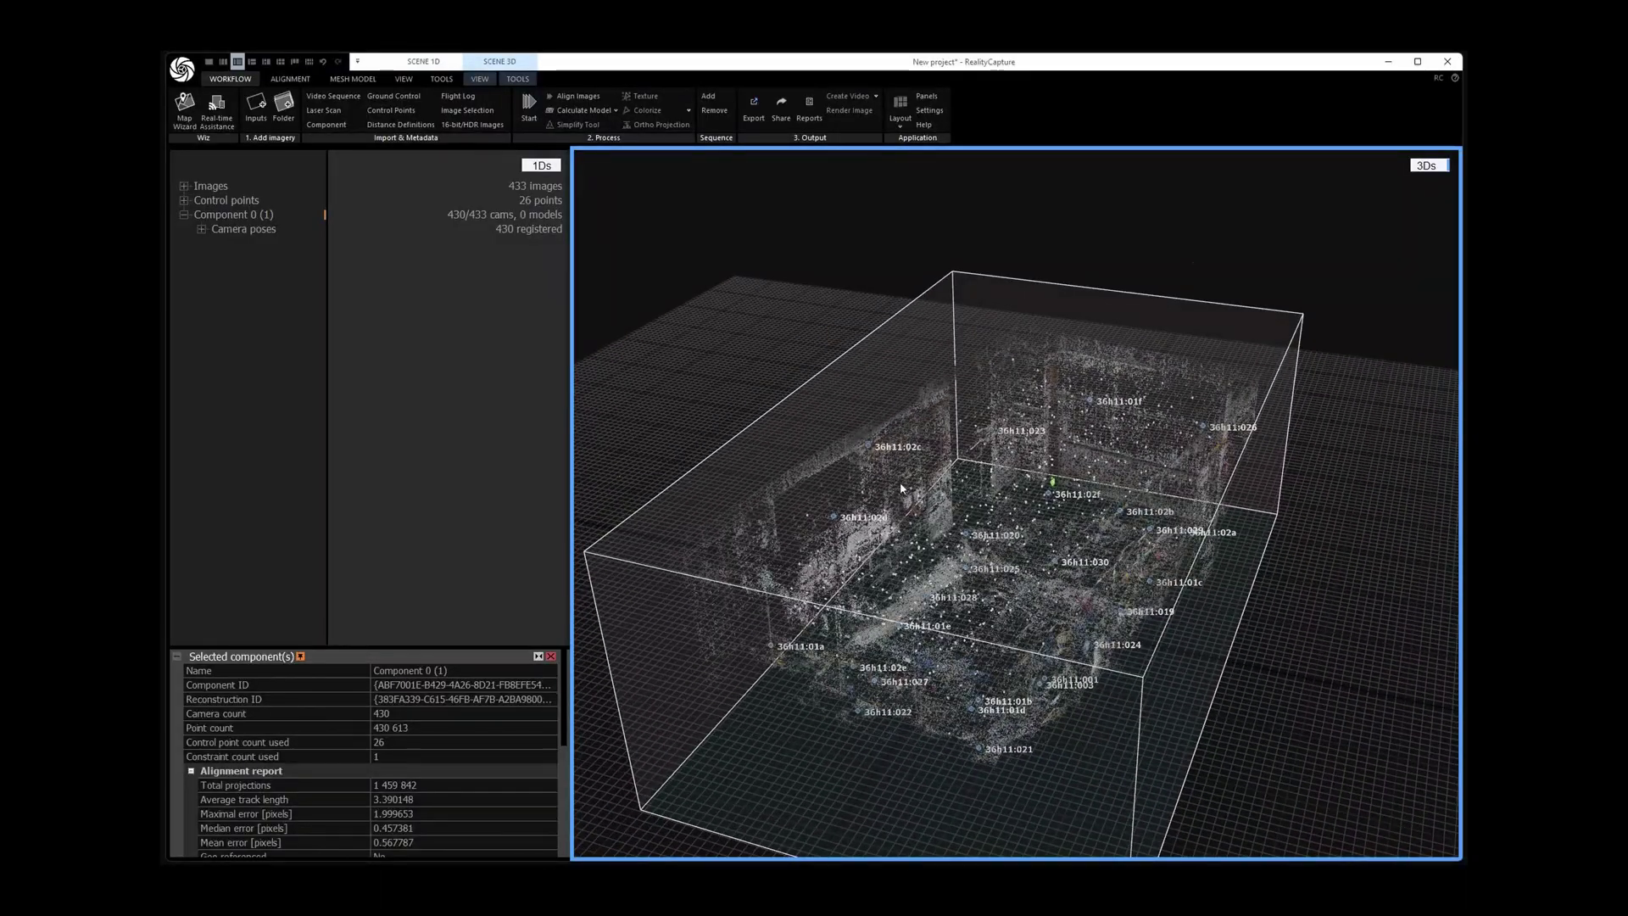
# Check the garage point cloud from the top, left and front preset views
pyautogui.click(480, 78)
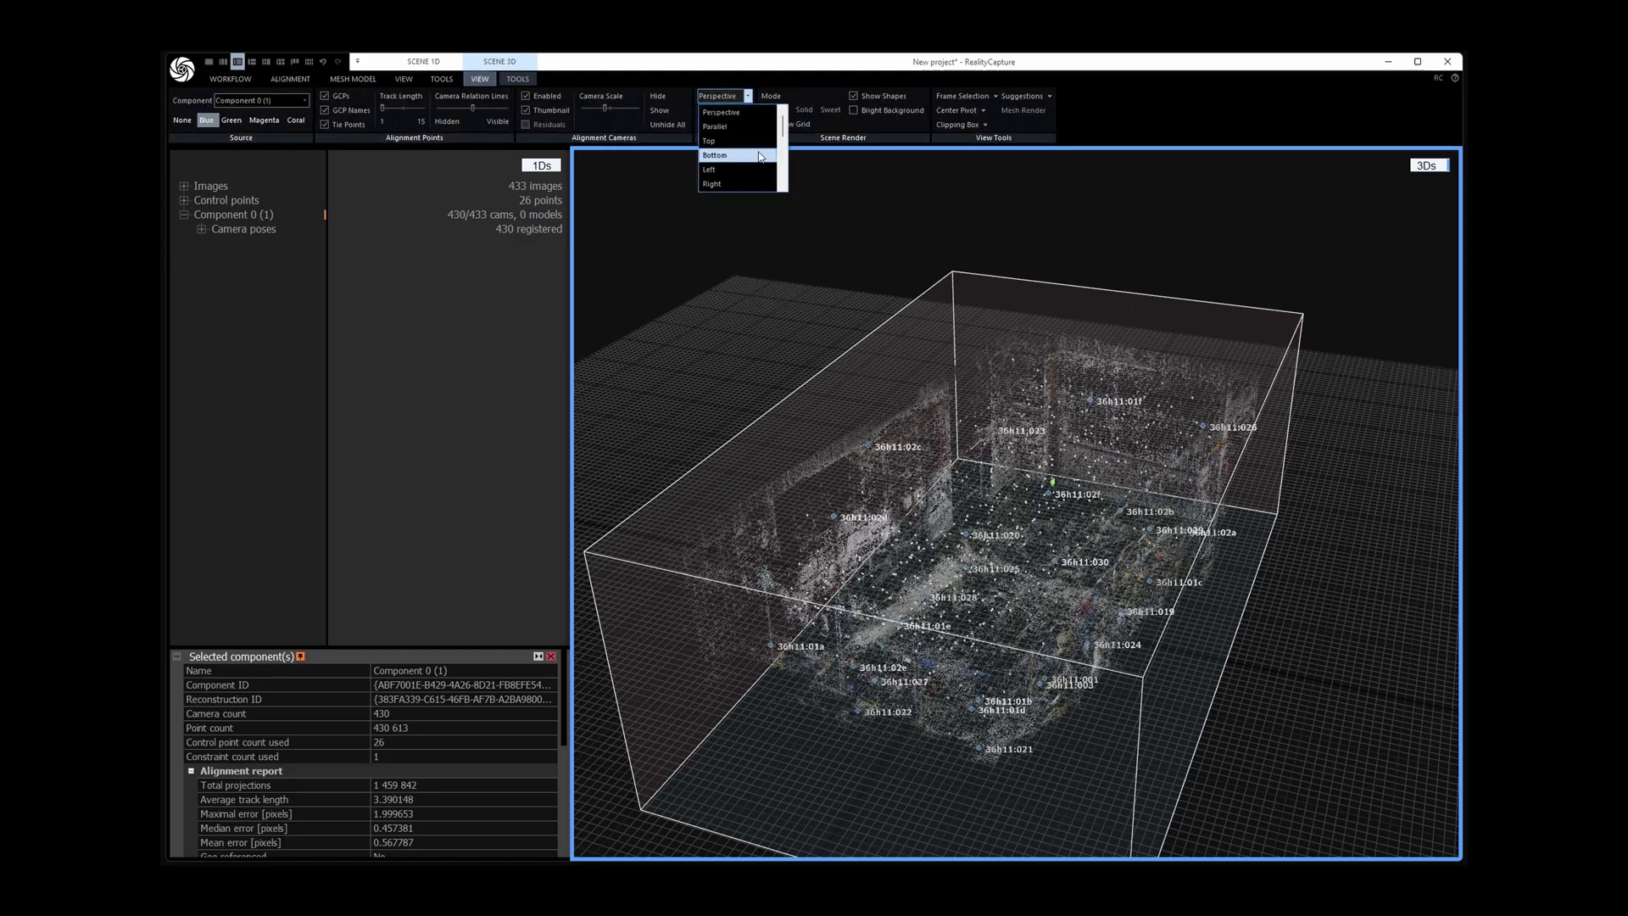
pyautogui.click(717, 141)
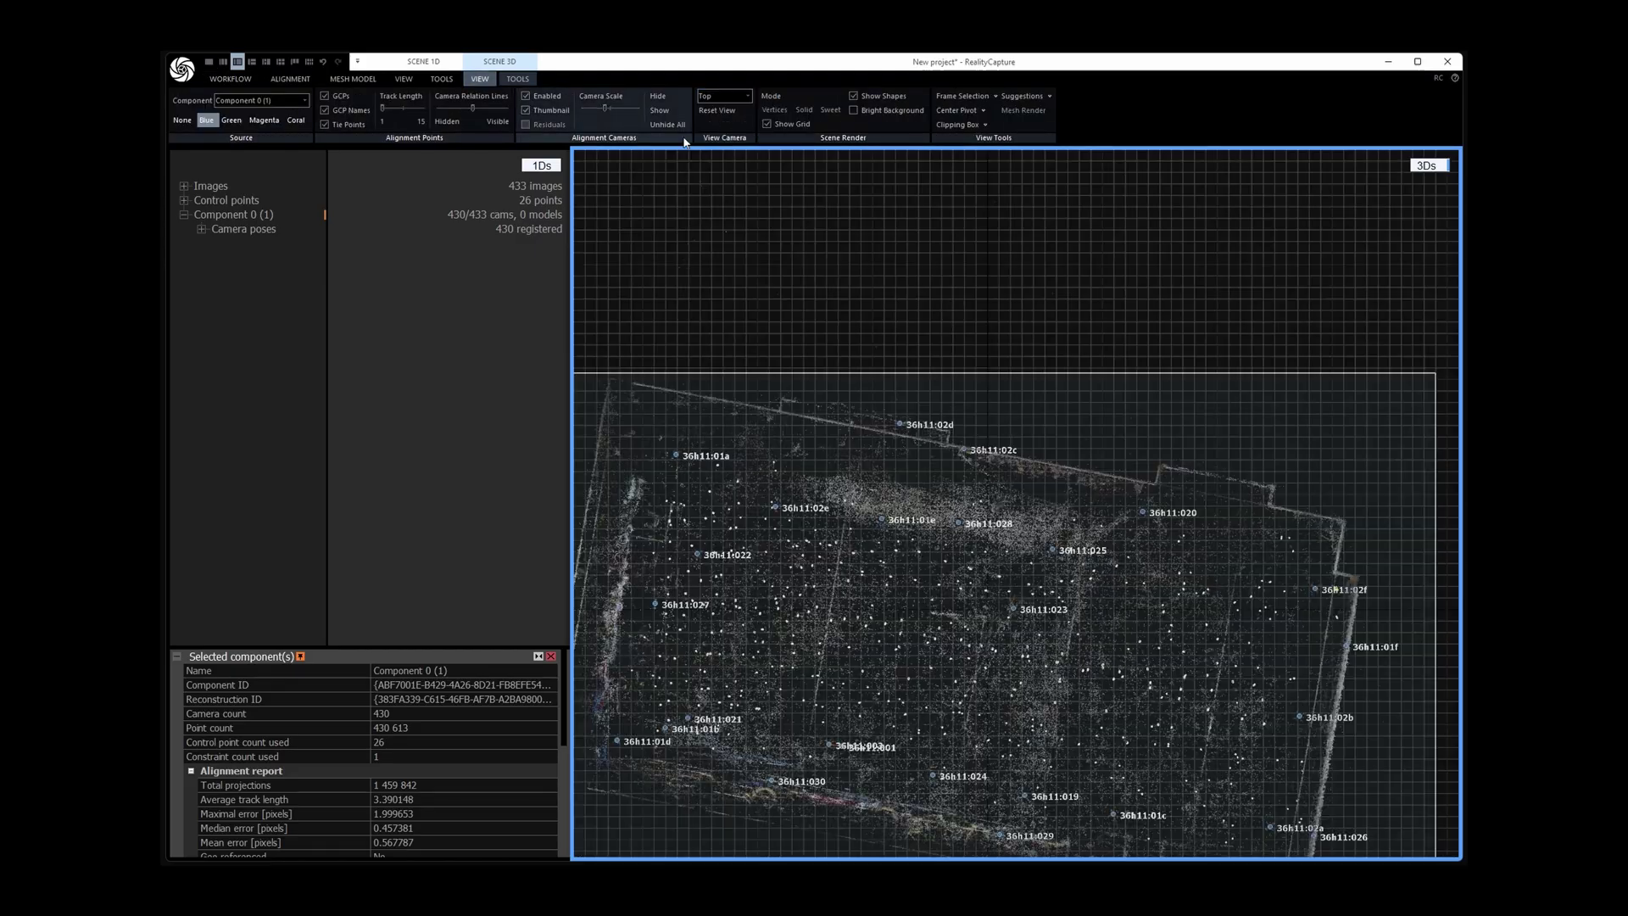
pyautogui.click(517, 79)
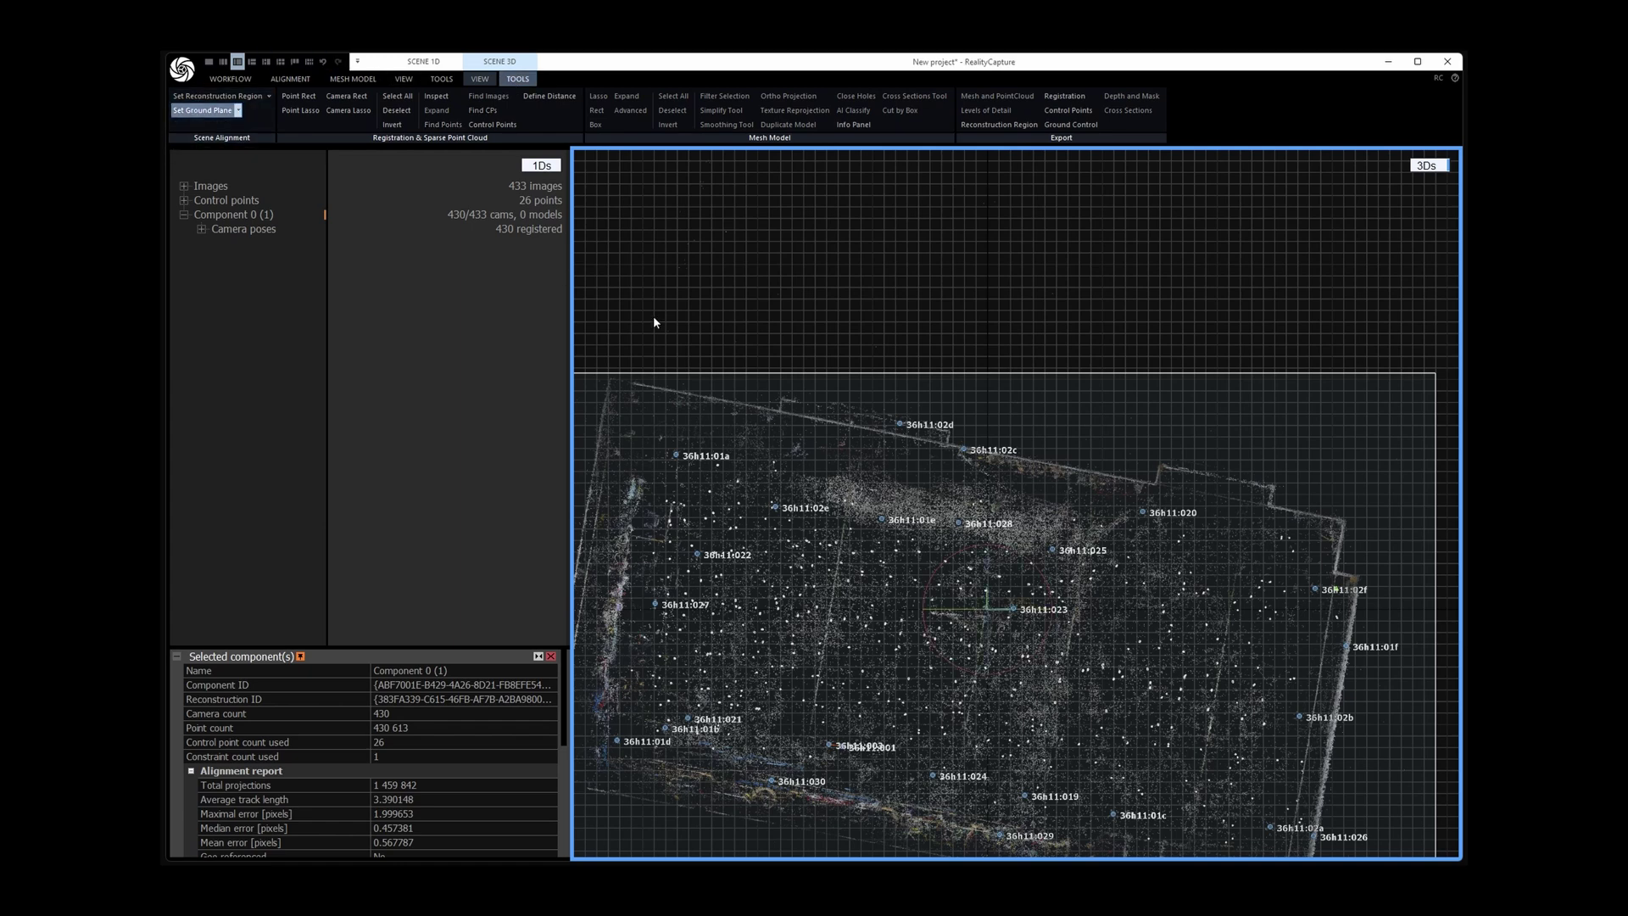
pyautogui.press('ctrl+KP_3')
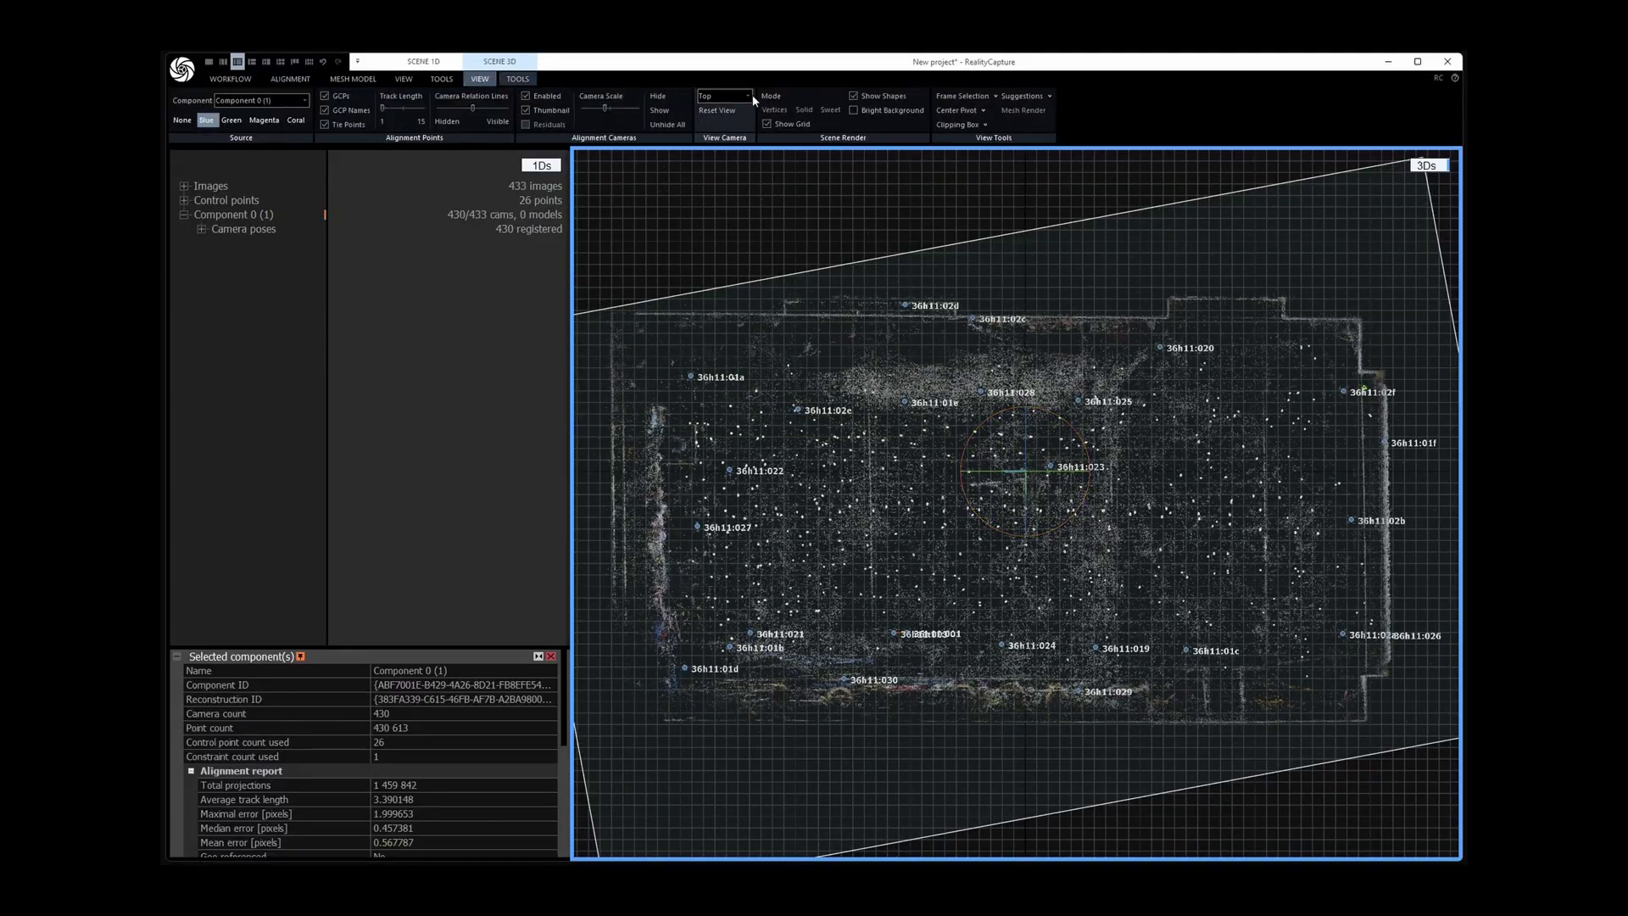
pyautogui.press('KP_1')
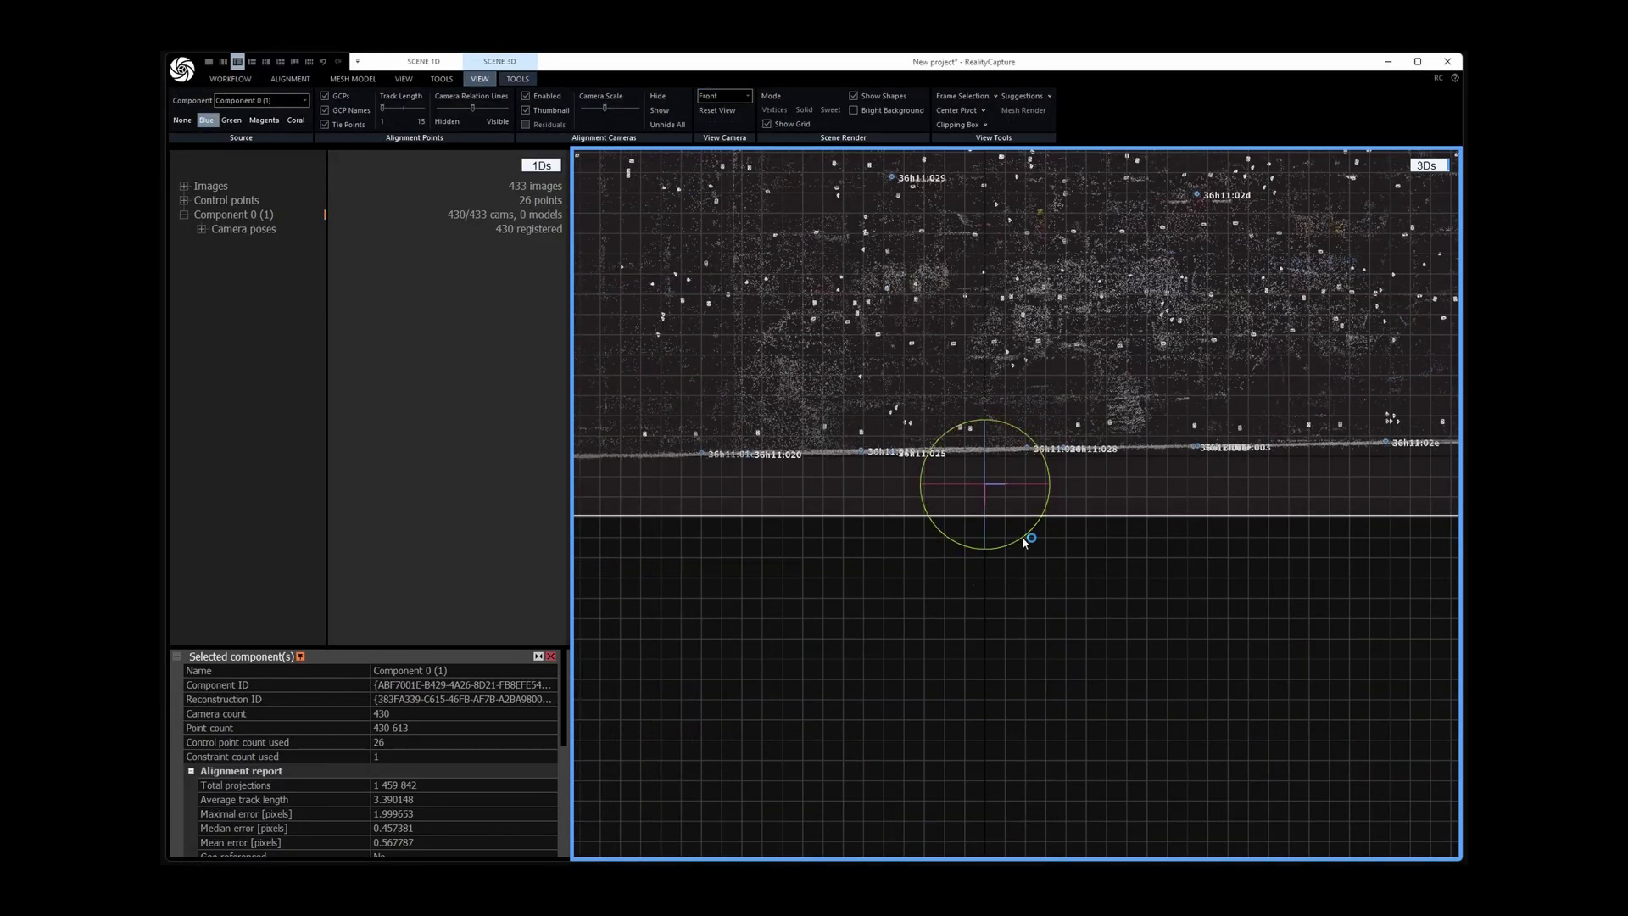
pyautogui.scroll(-4, 1039, 564)
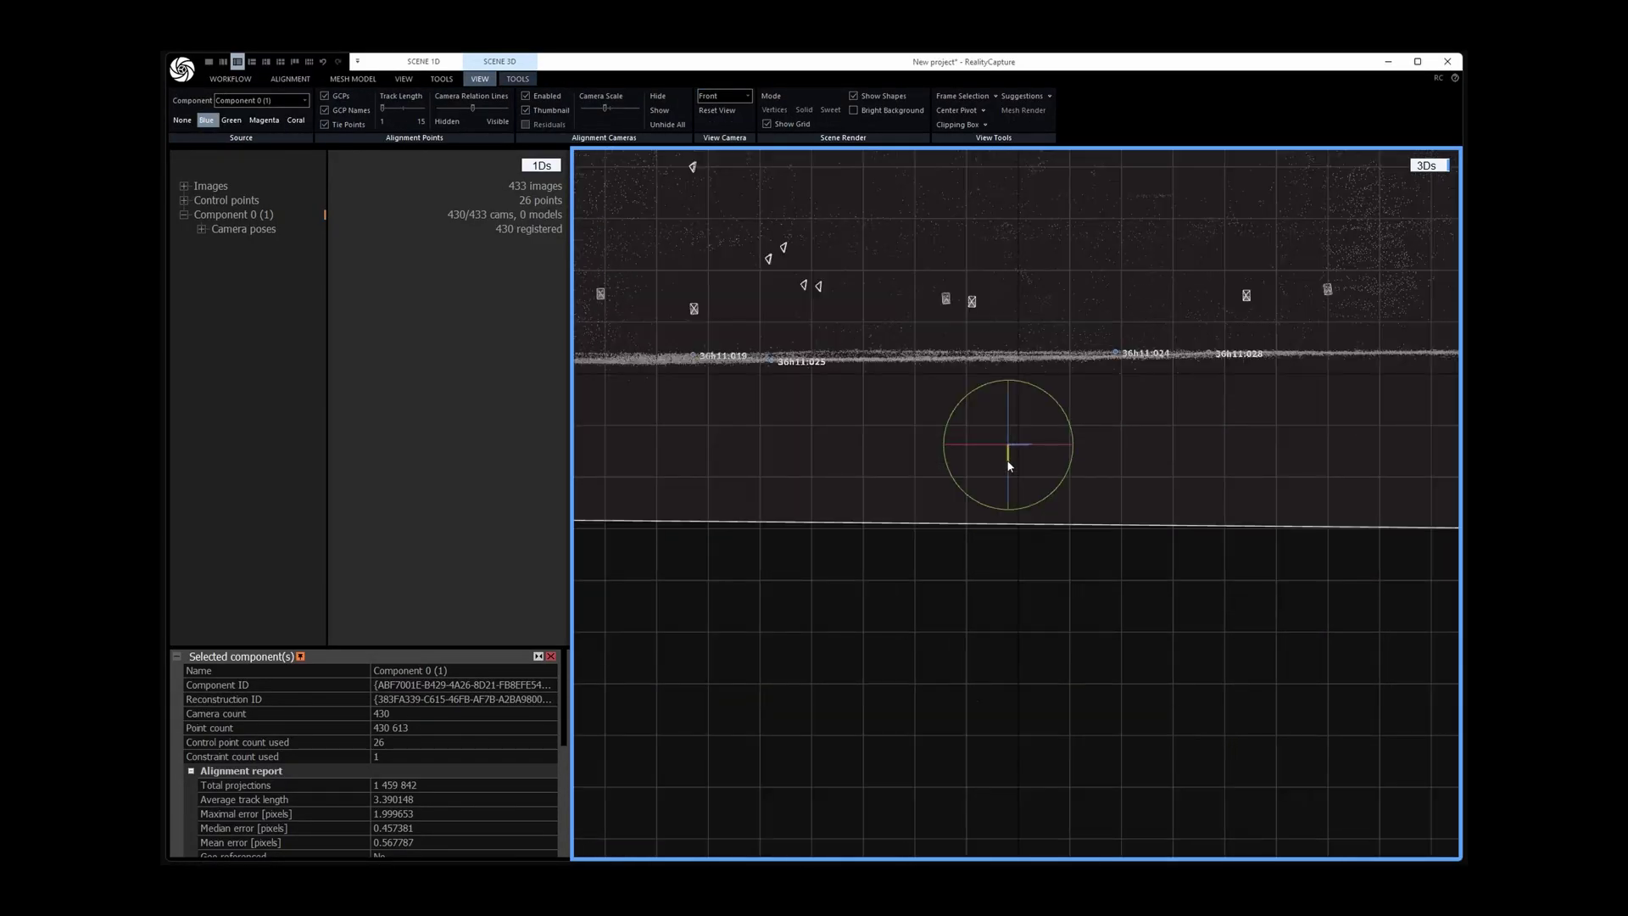
# Level the cloud onto the ground grid from the top view, then return to perspective
pyautogui.click(747, 96)
pyautogui.click(709, 112)
pyautogui.click(747, 96)
pyautogui.click(709, 112)
pyautogui.click(747, 96)
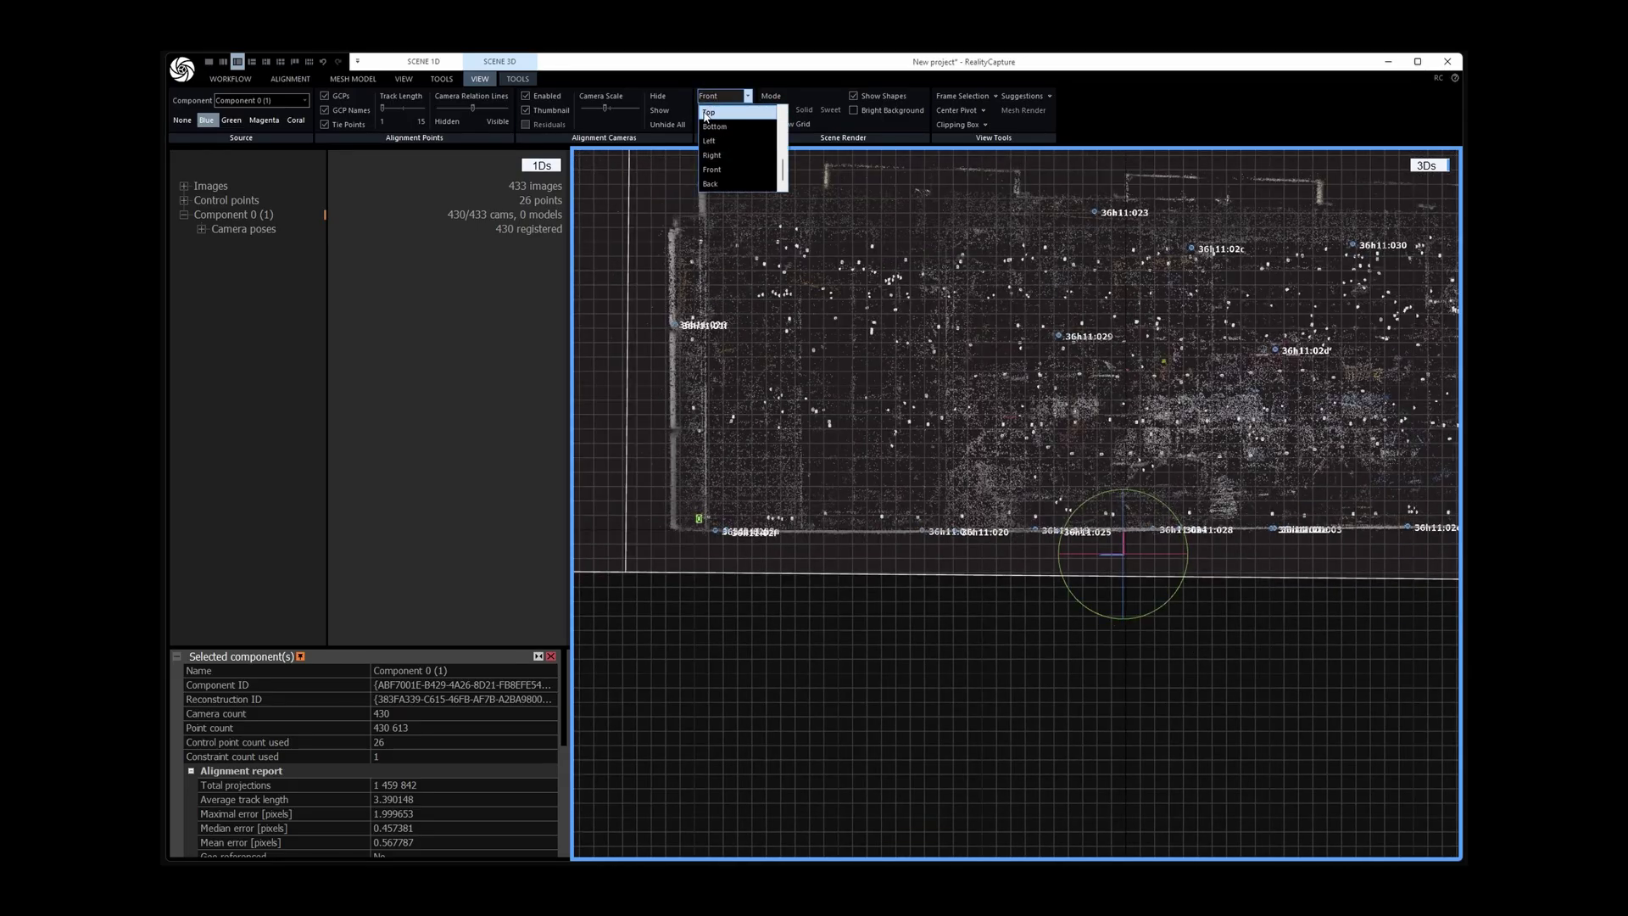
pyautogui.click(708, 111)
pyautogui.click(517, 78)
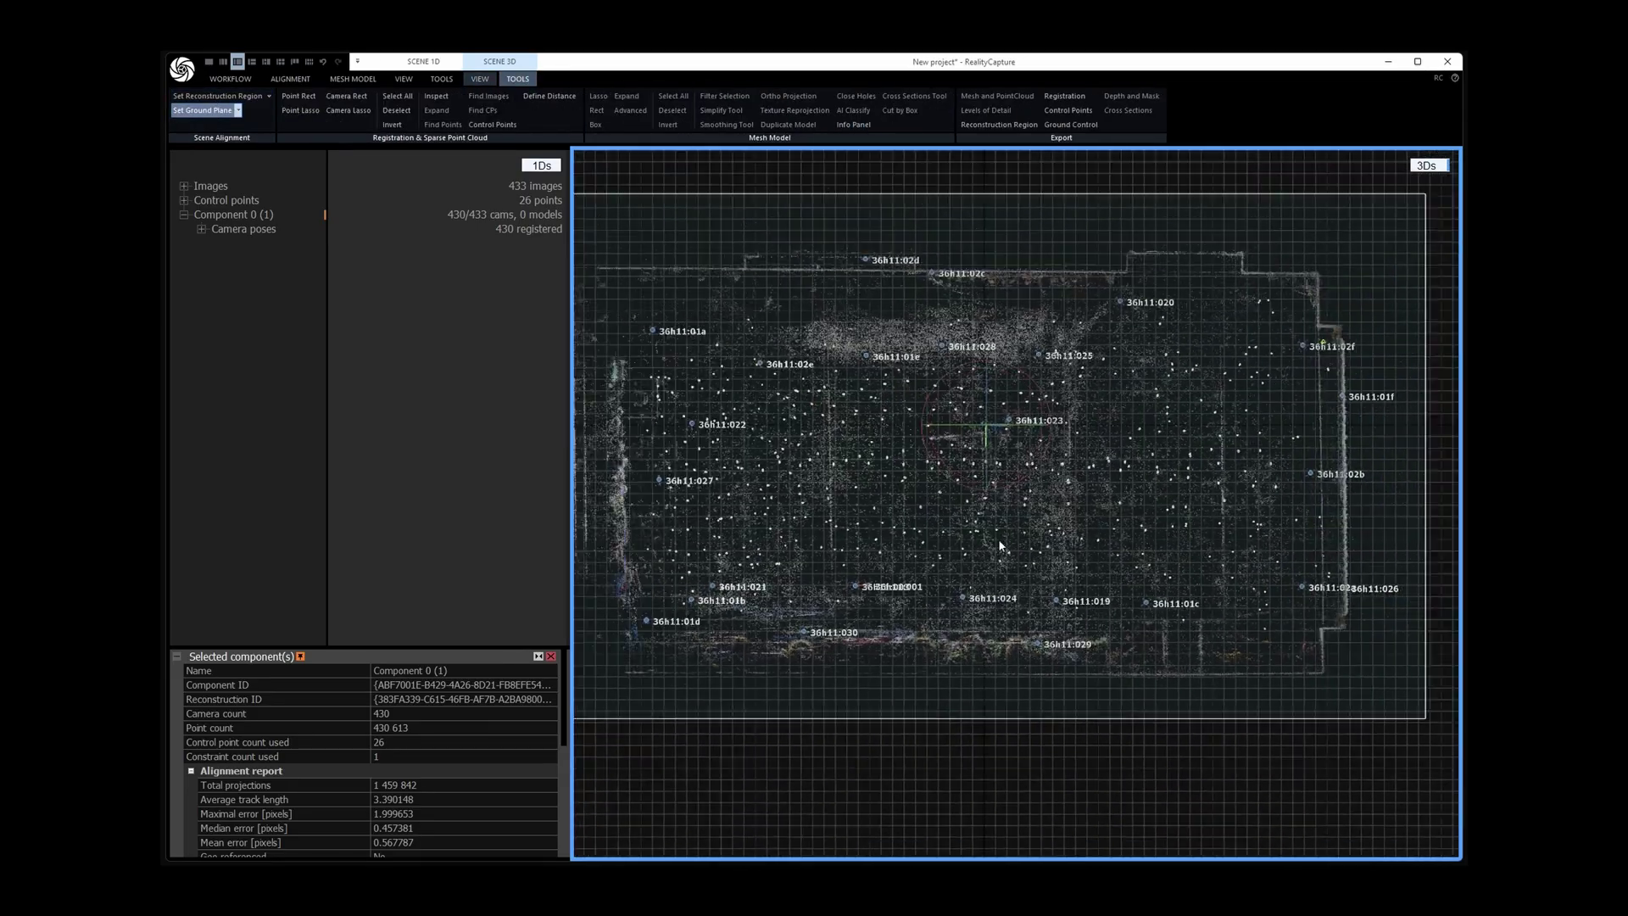
pyautogui.click(751, 114)
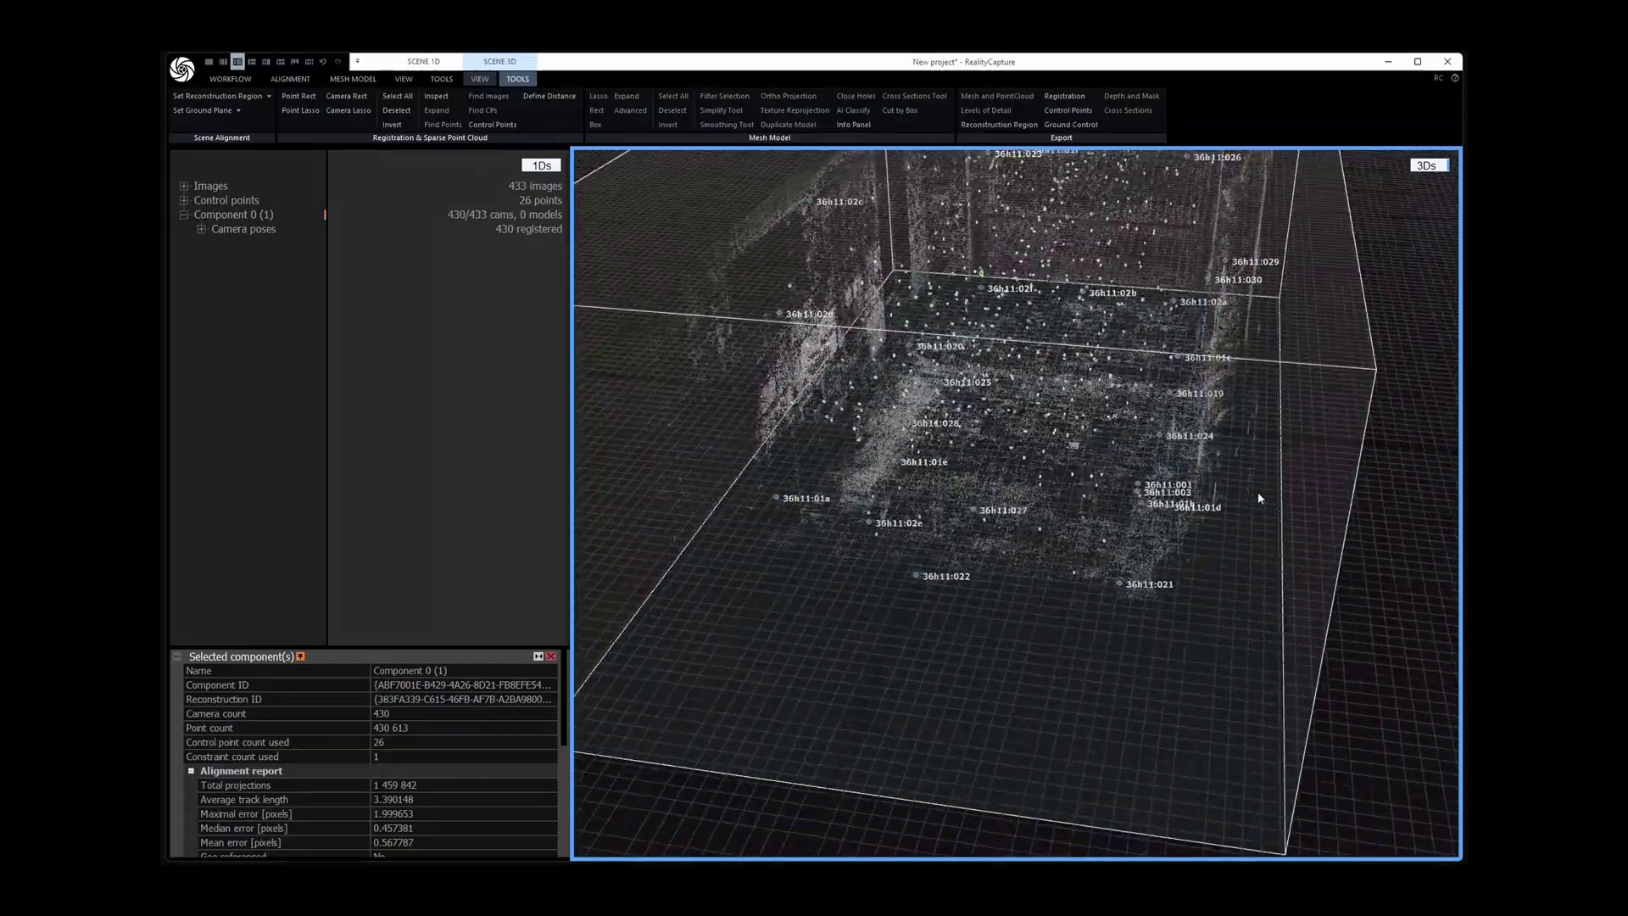
pyautogui.moveTo(1259, 498); pyautogui.dragTo(1210, 506)
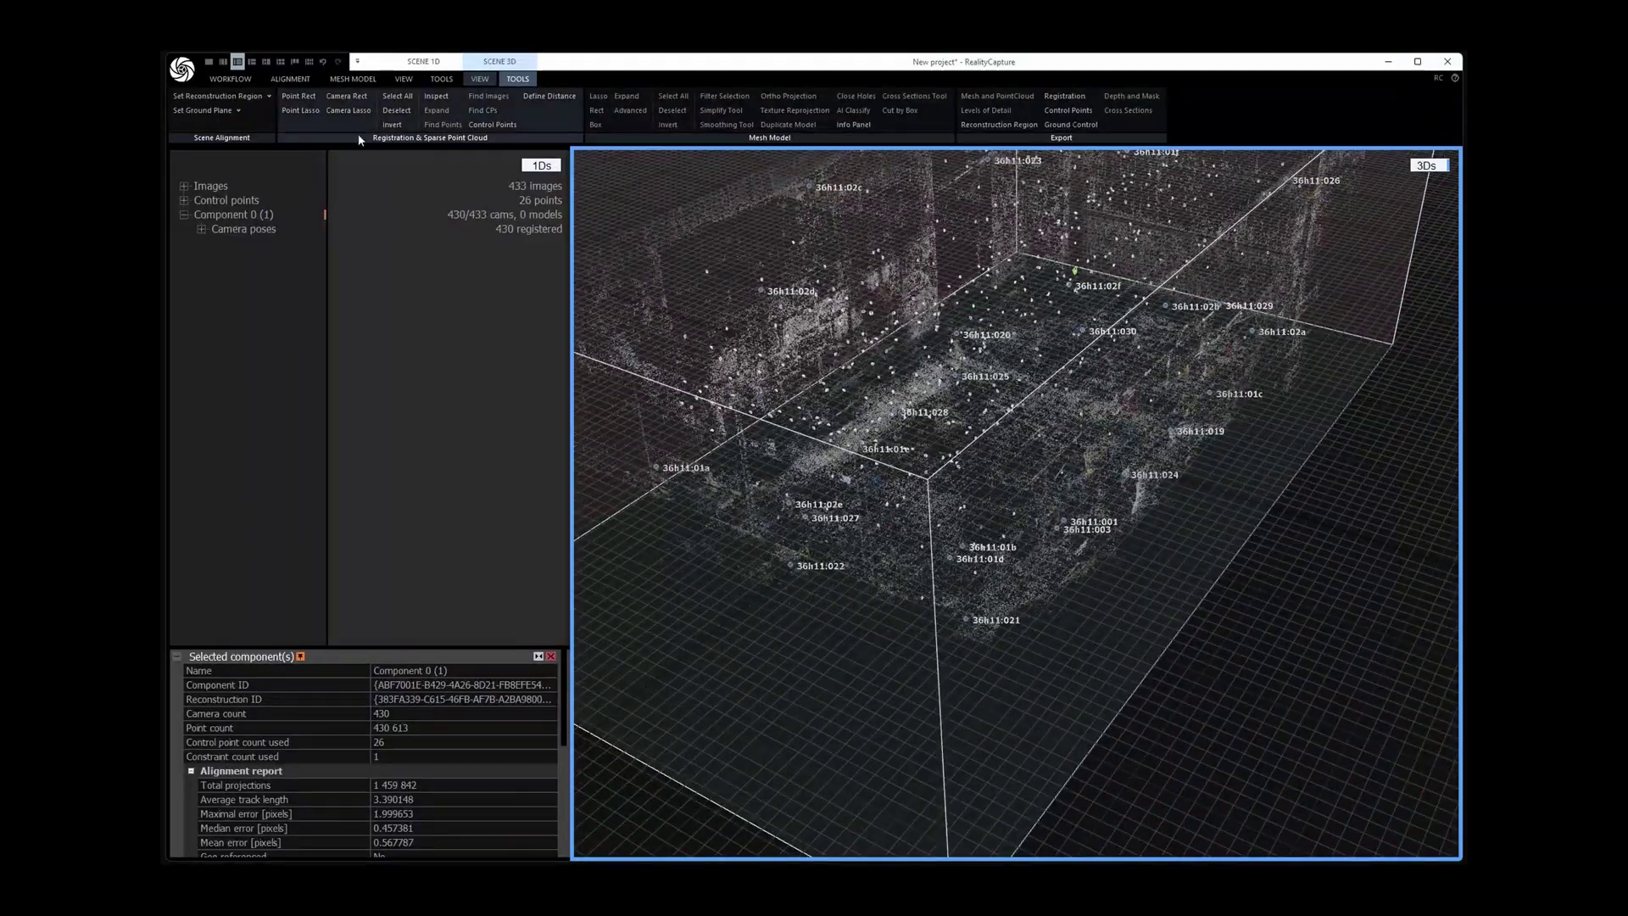
# Save the project as tutorial.rcproj in the gsplat-tutorial folder
pyautogui.click(181, 69)
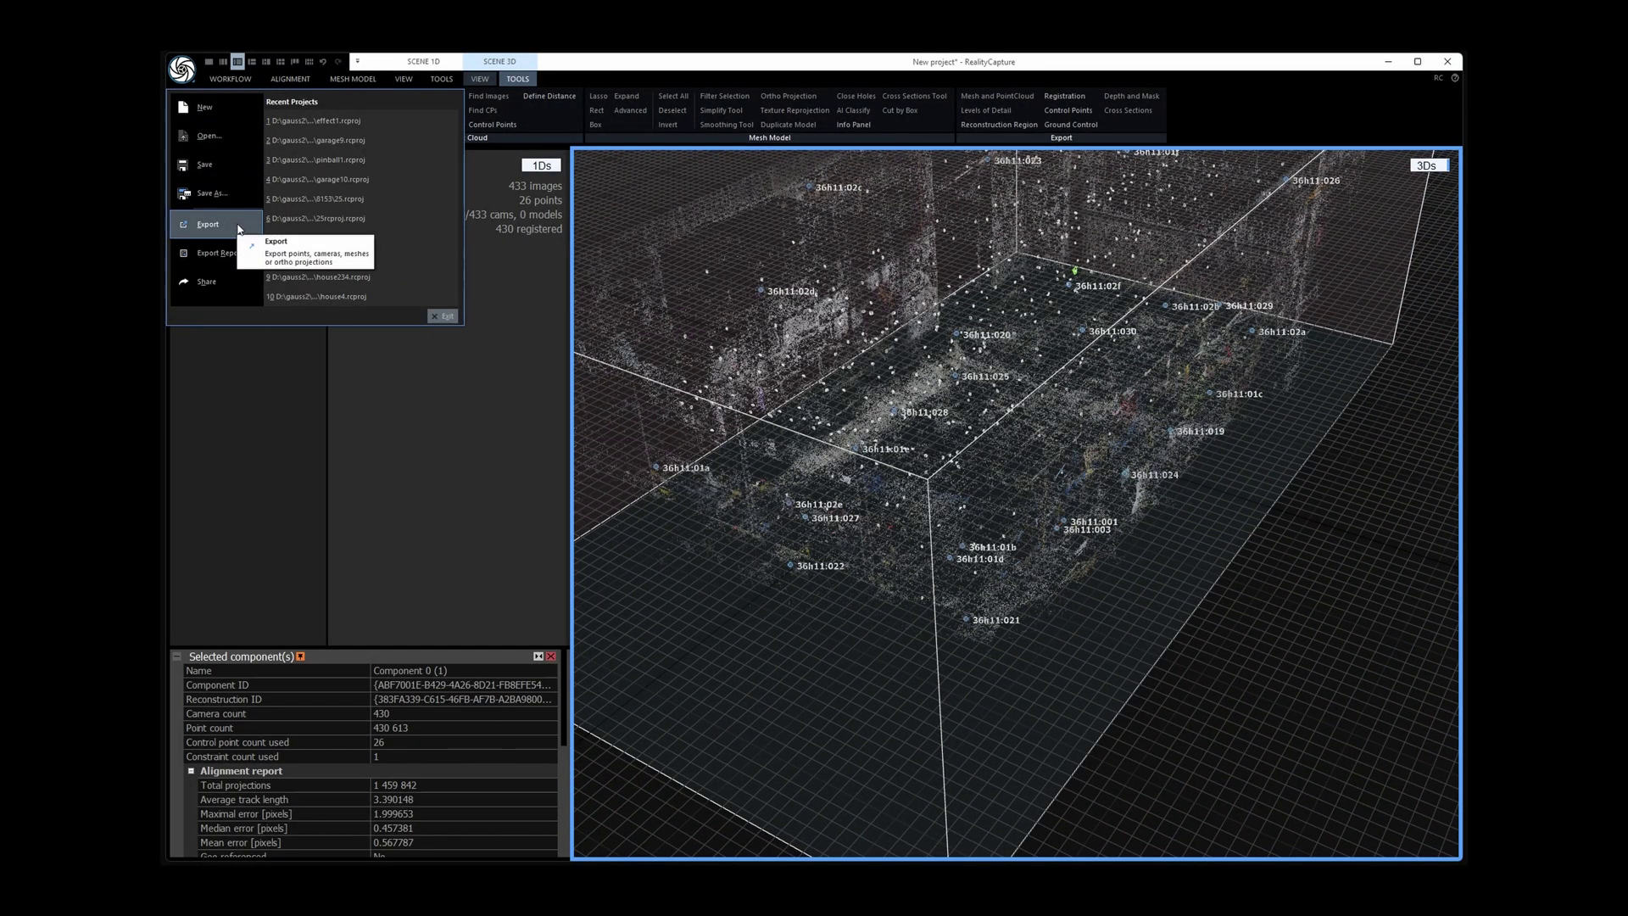
pyautogui.click(212, 193)
pyautogui.write('tutorial.rcproj')
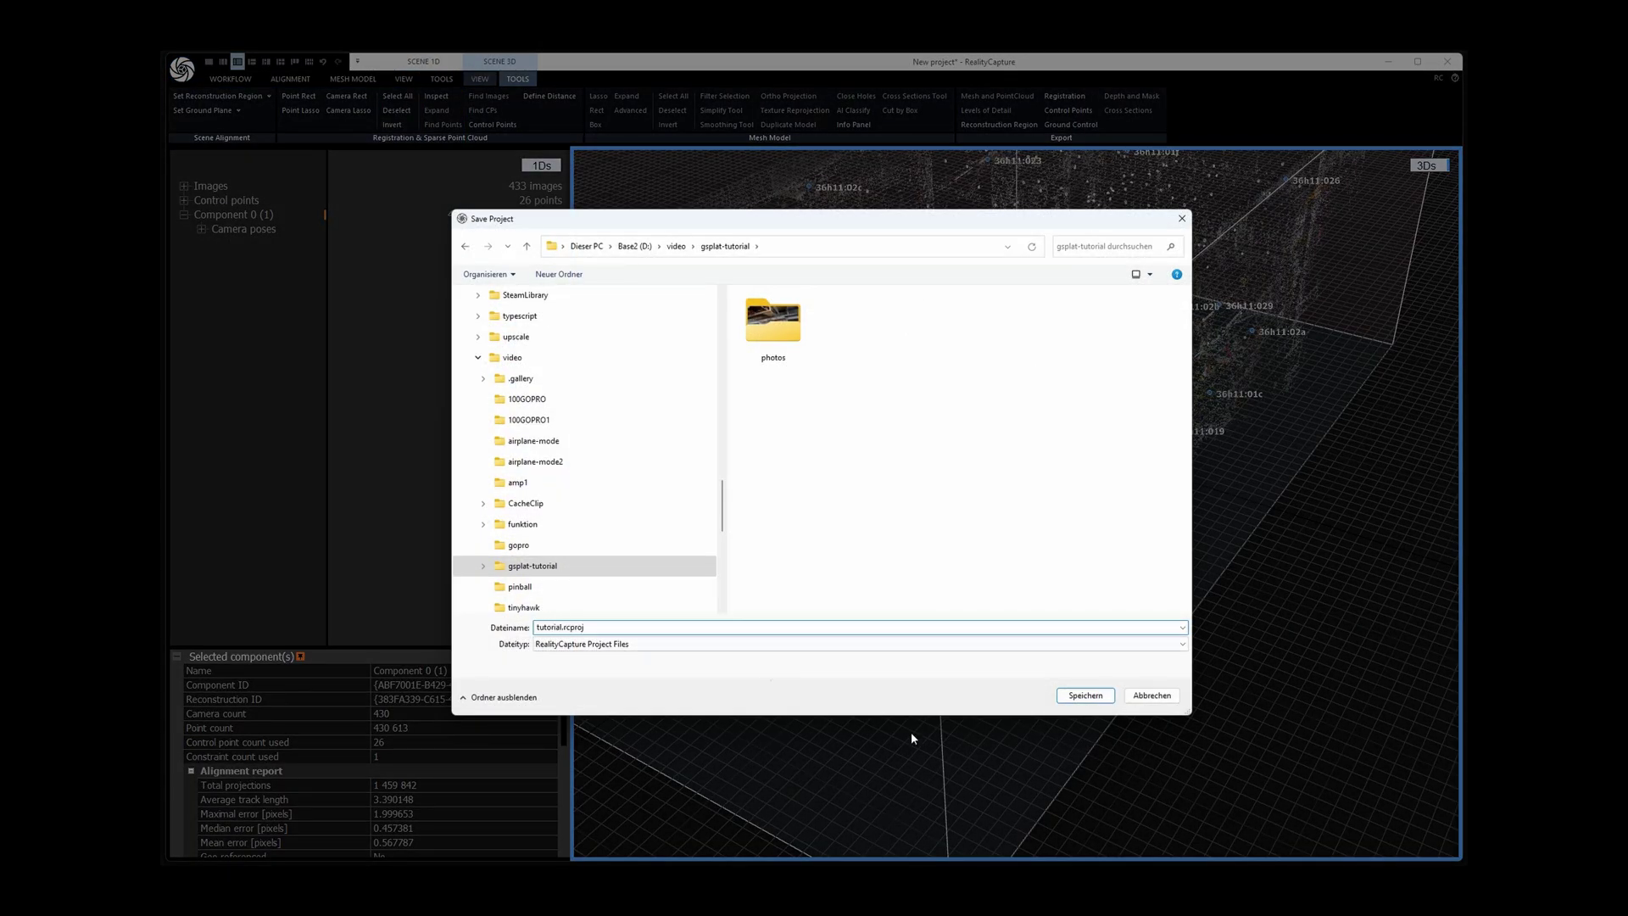
pyautogui.click(1085, 697)
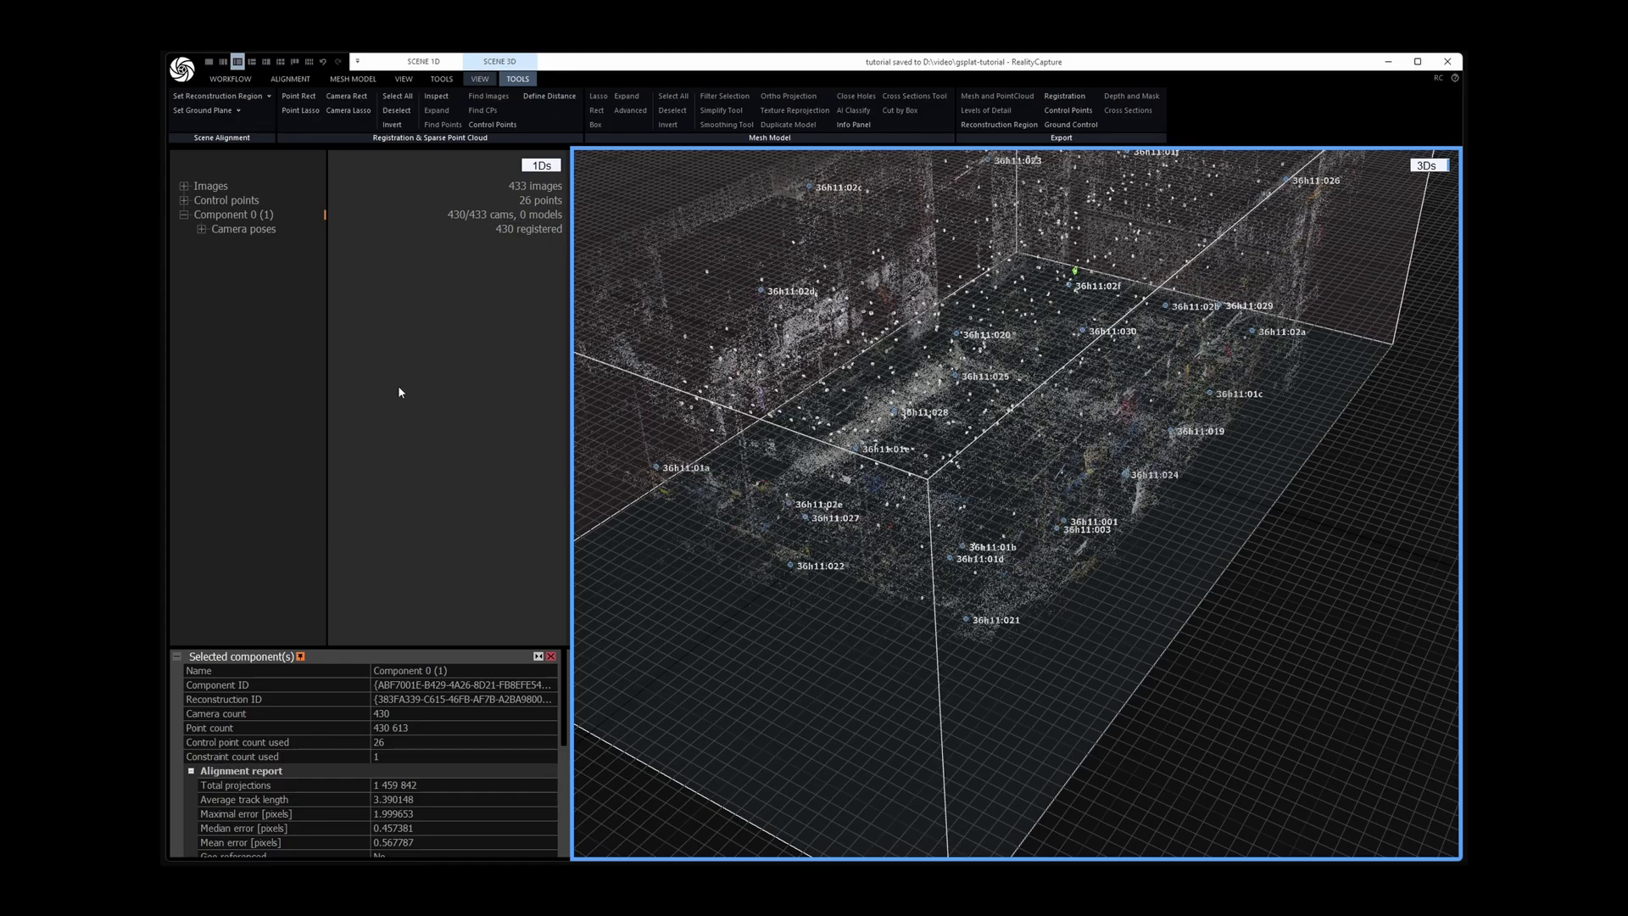
pyautogui.click(181, 68)
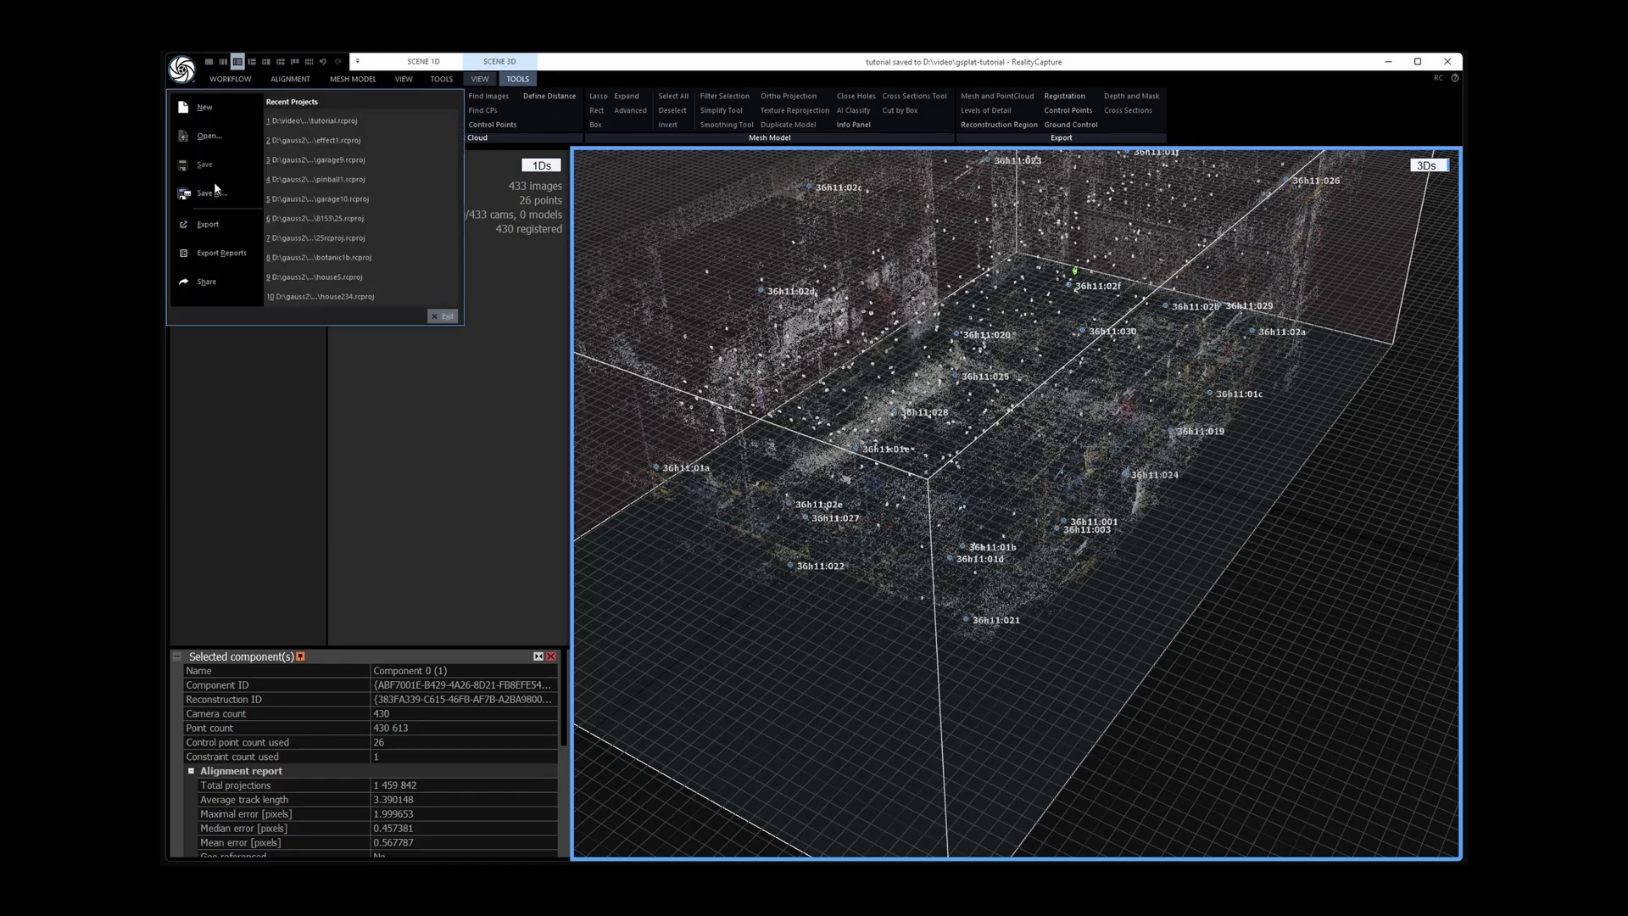
# Export the internal/external camera parameters as tutorial.csv in gsplat-tutorial
pyautogui.click(233, 226)
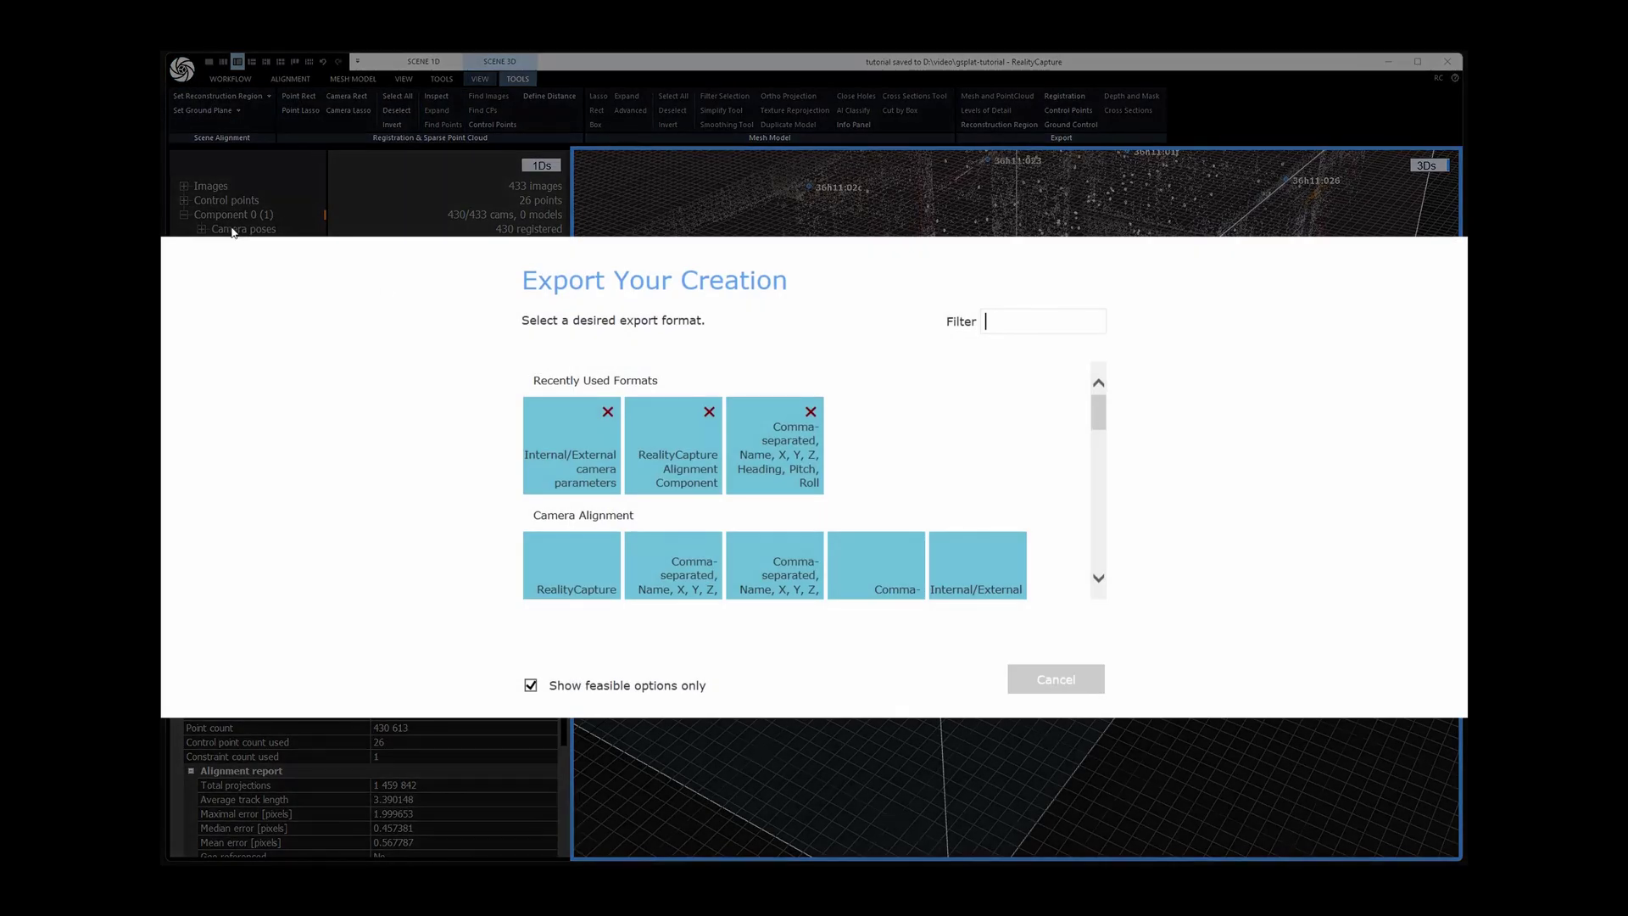
pyautogui.moveTo(1096, 409); pyautogui.dragTo(1103, 430)
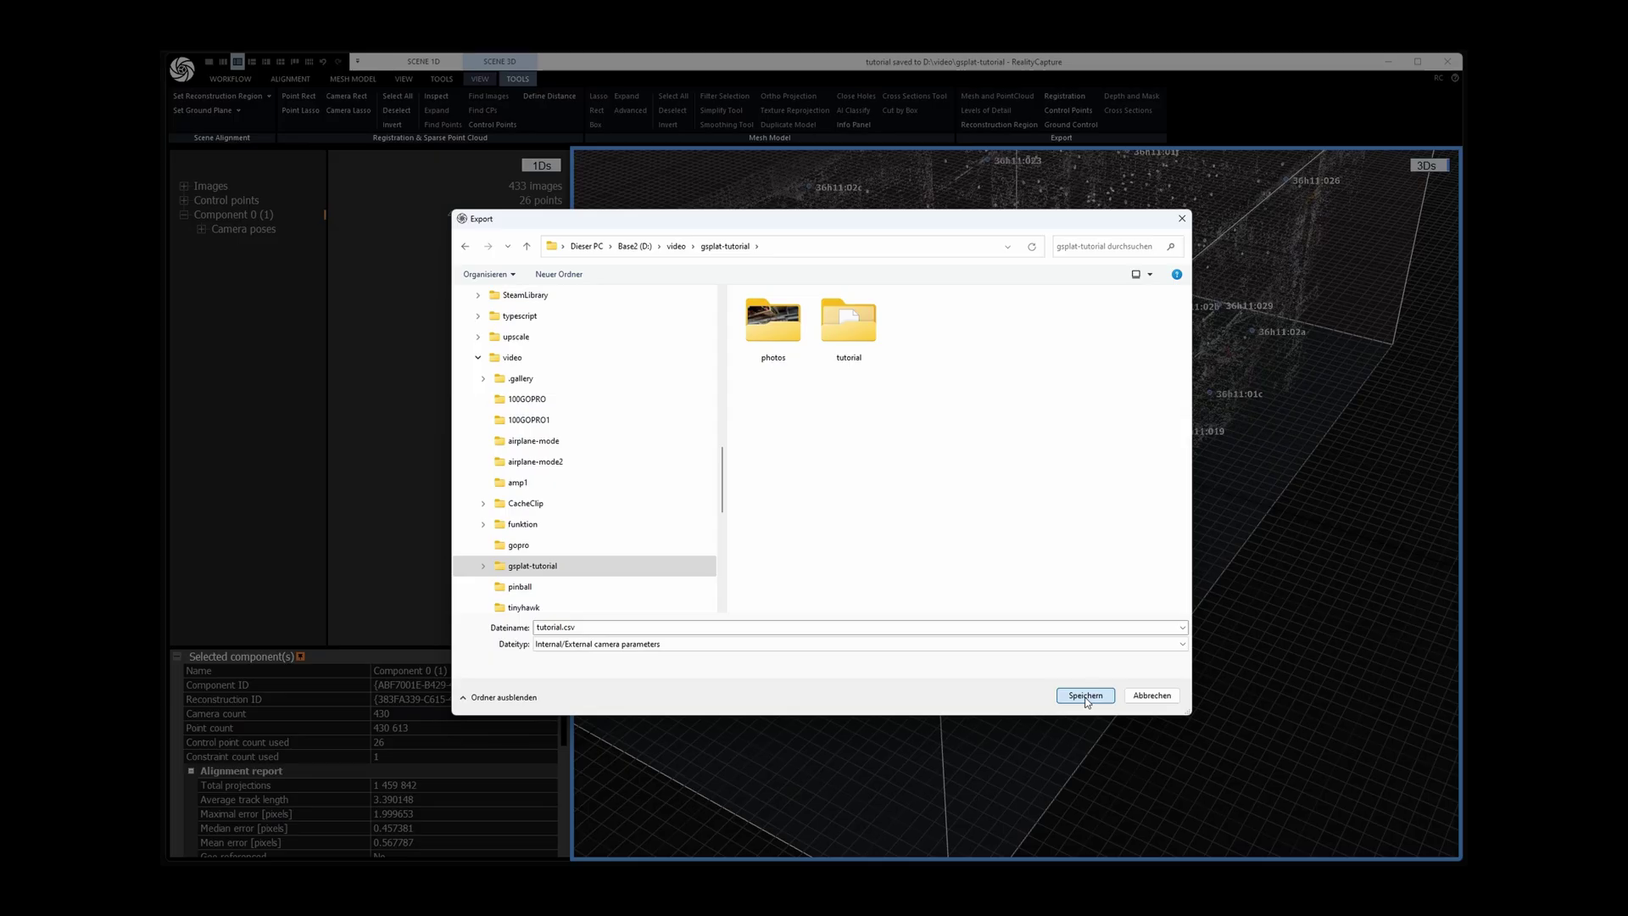
pyautogui.click(1086, 695)
pyautogui.click(735, 658)
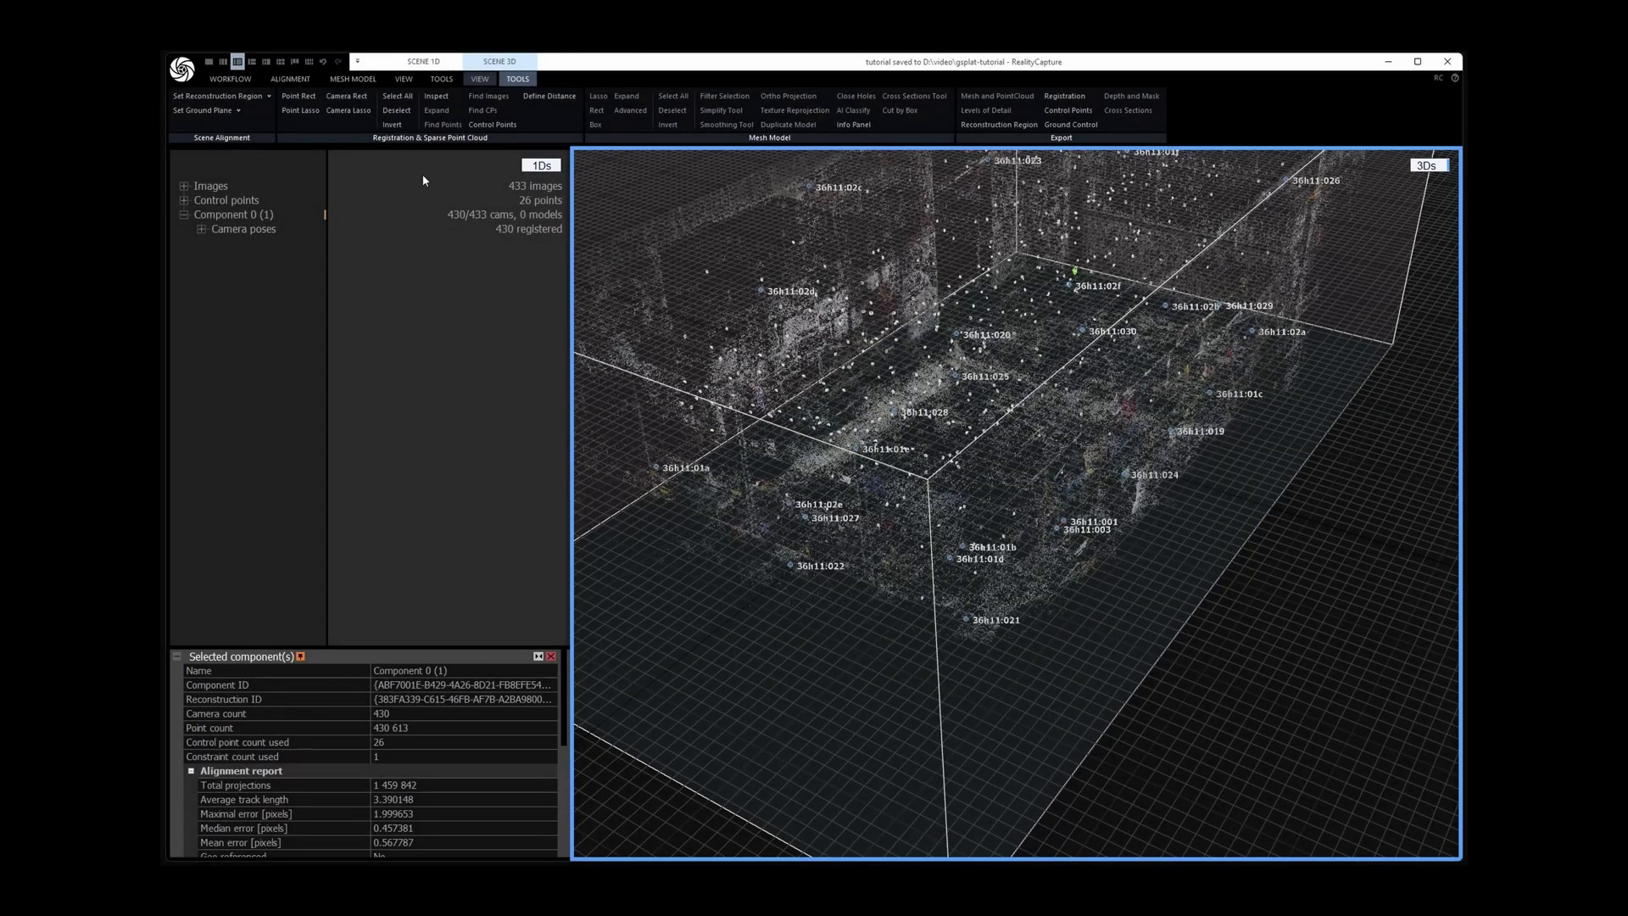
# Export the sparse point cloud as tutorial.ply in gsplat-tutorial
pyautogui.click(288, 75)
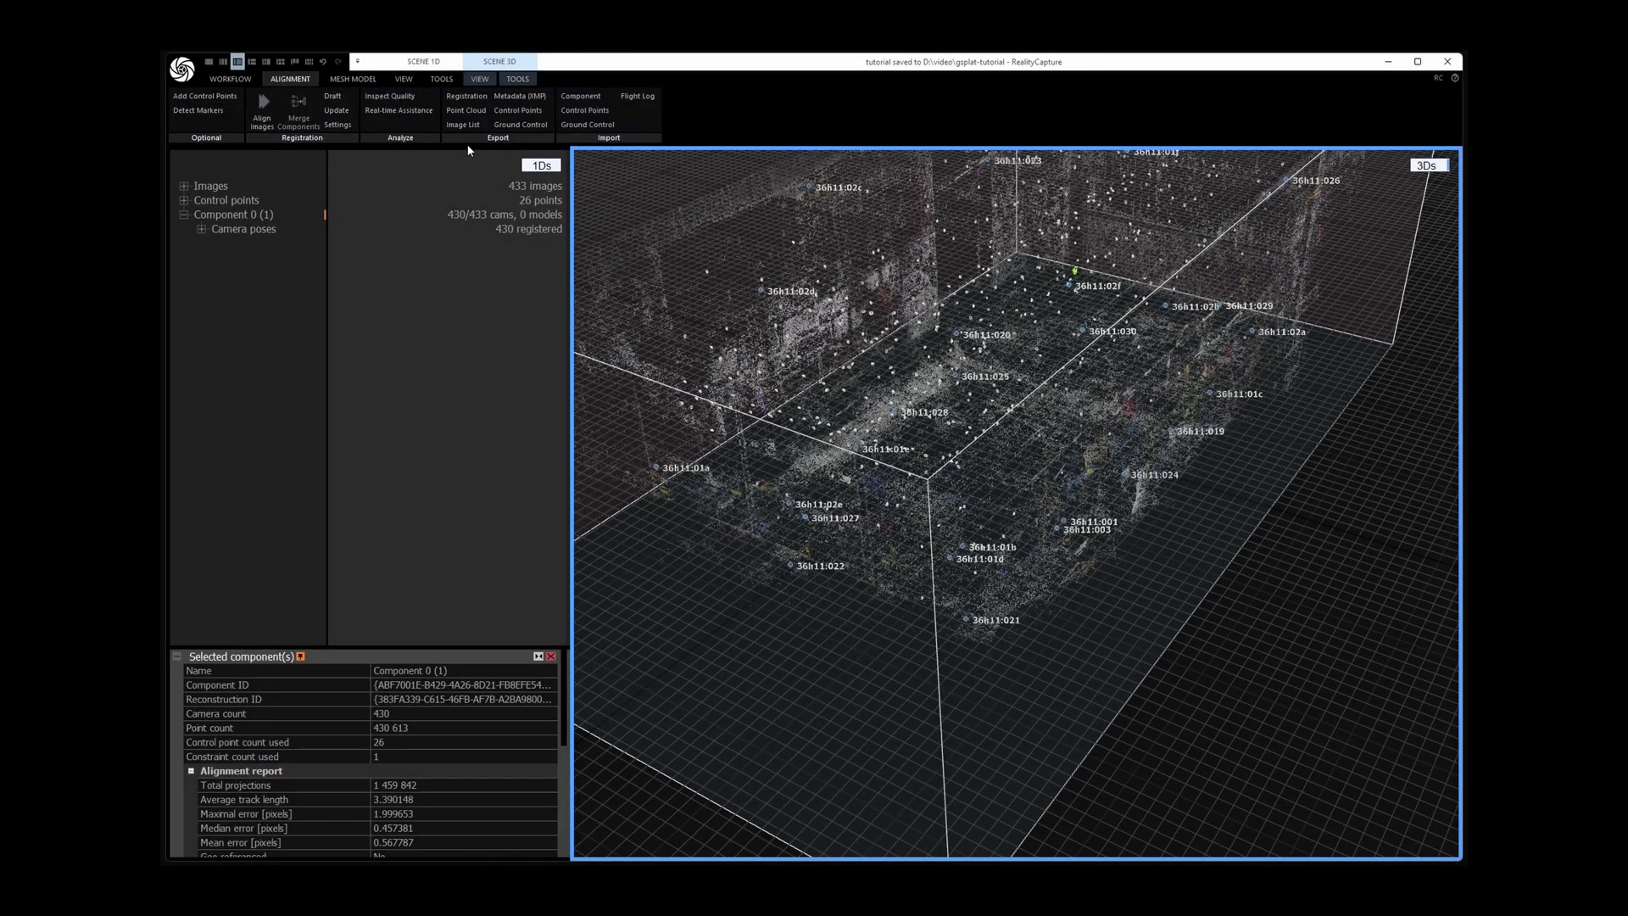
pyautogui.click(466, 110)
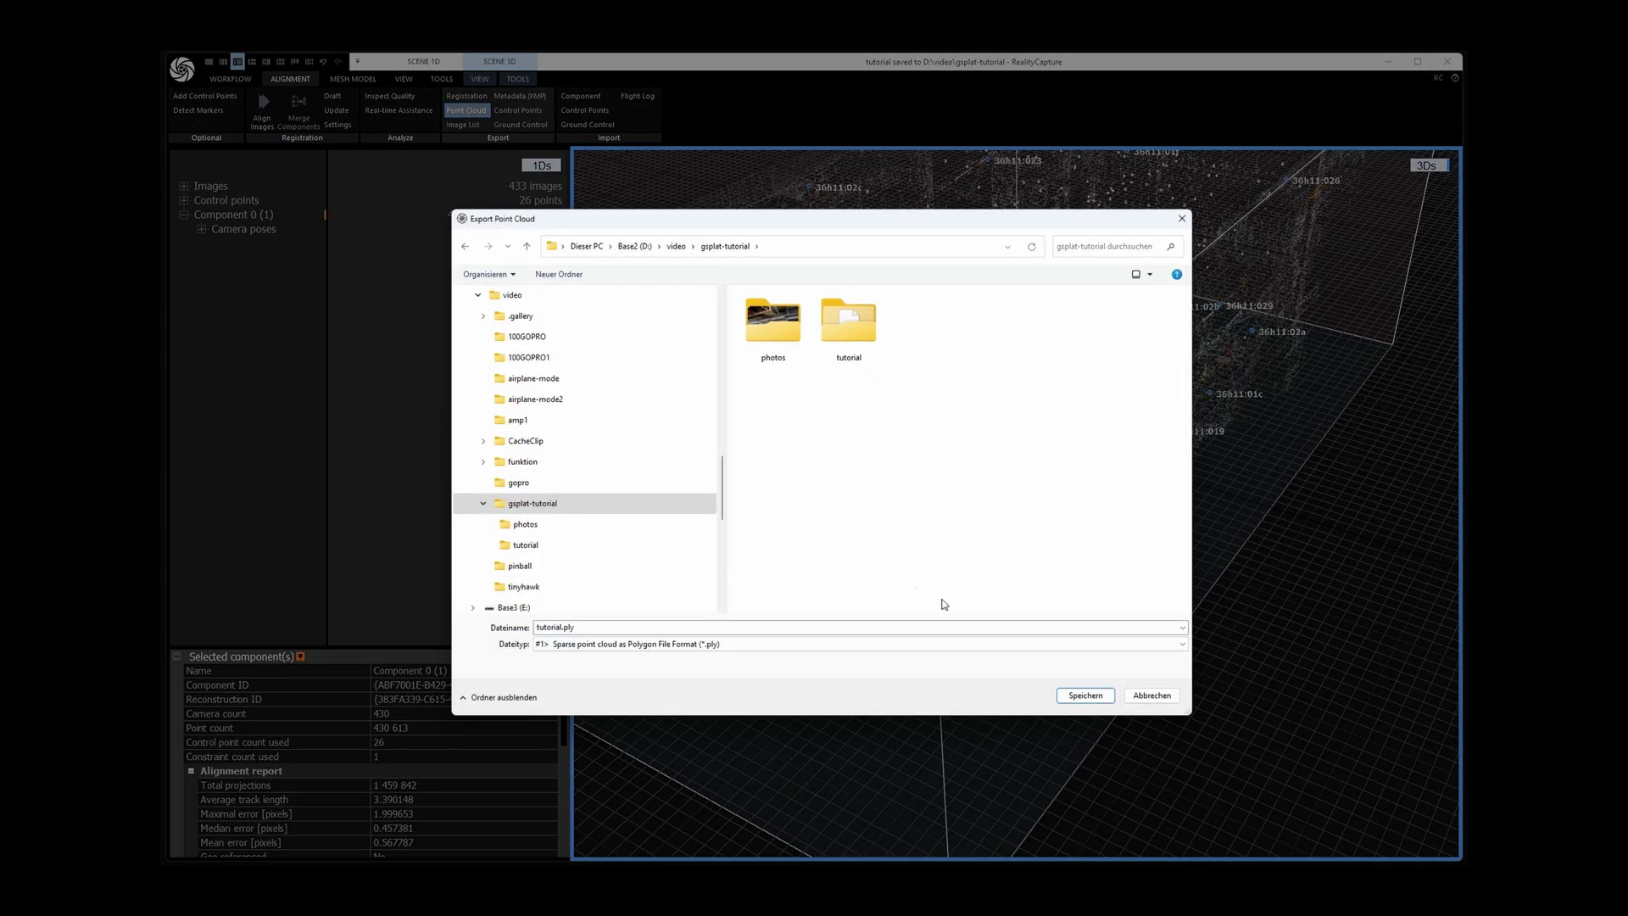
pyautogui.click(1101, 702)
pyautogui.click(729, 654)
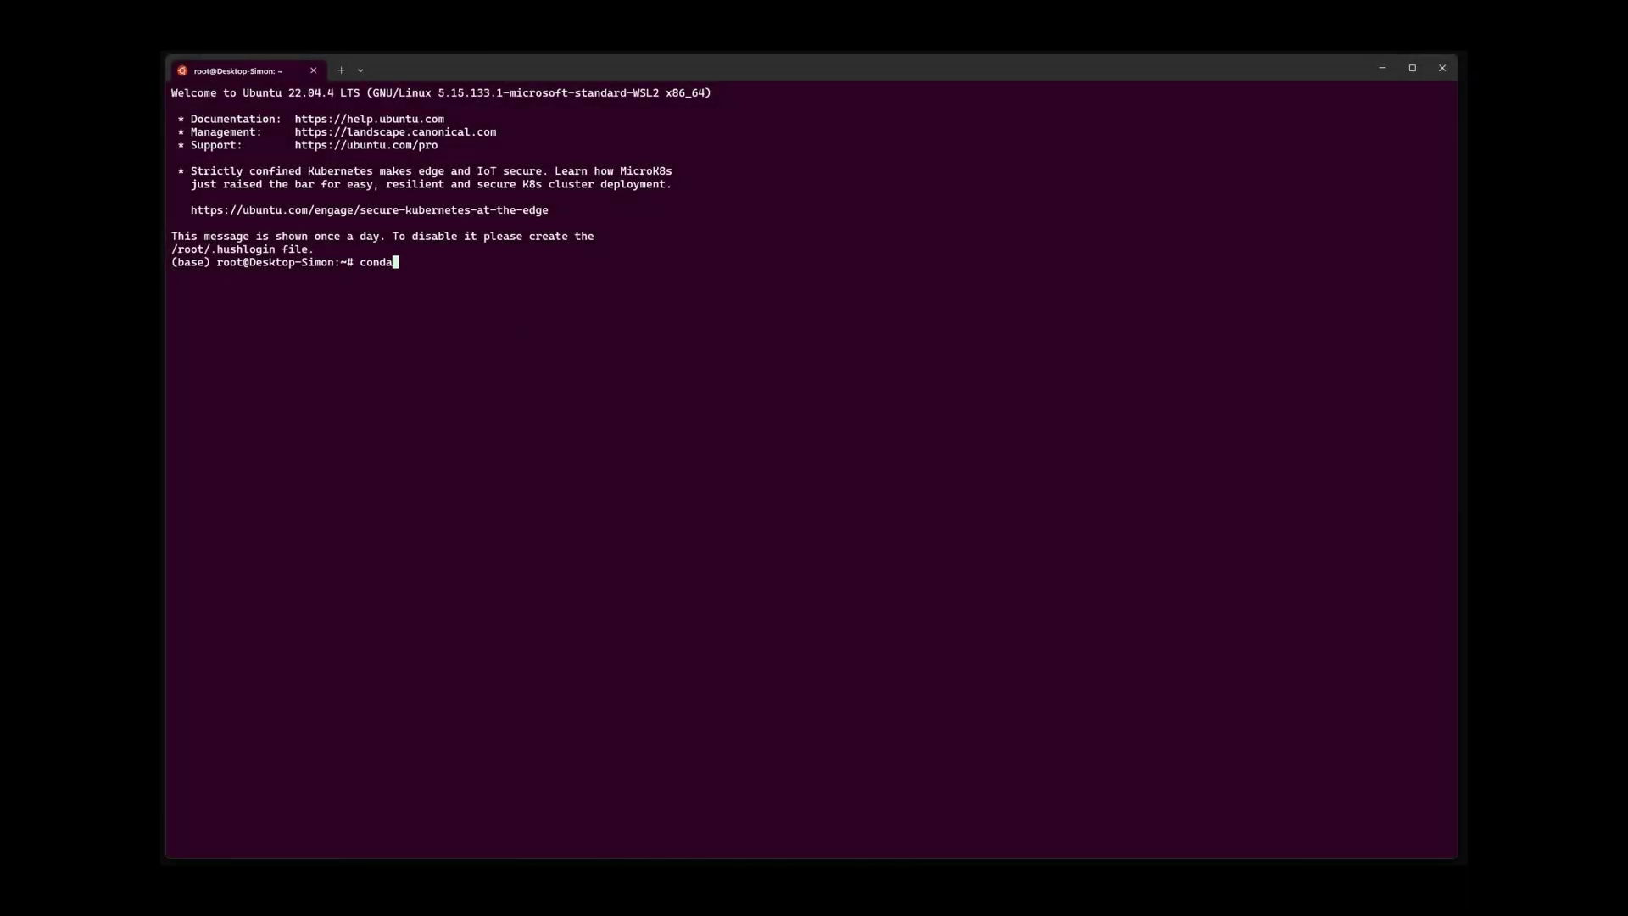
# Activate the nerfstudio environment and run ns-process-data realitycapture to build the 430-frame dataset
pyautogui.write('tivate nerfstudio')
pyautogui.press('Return')
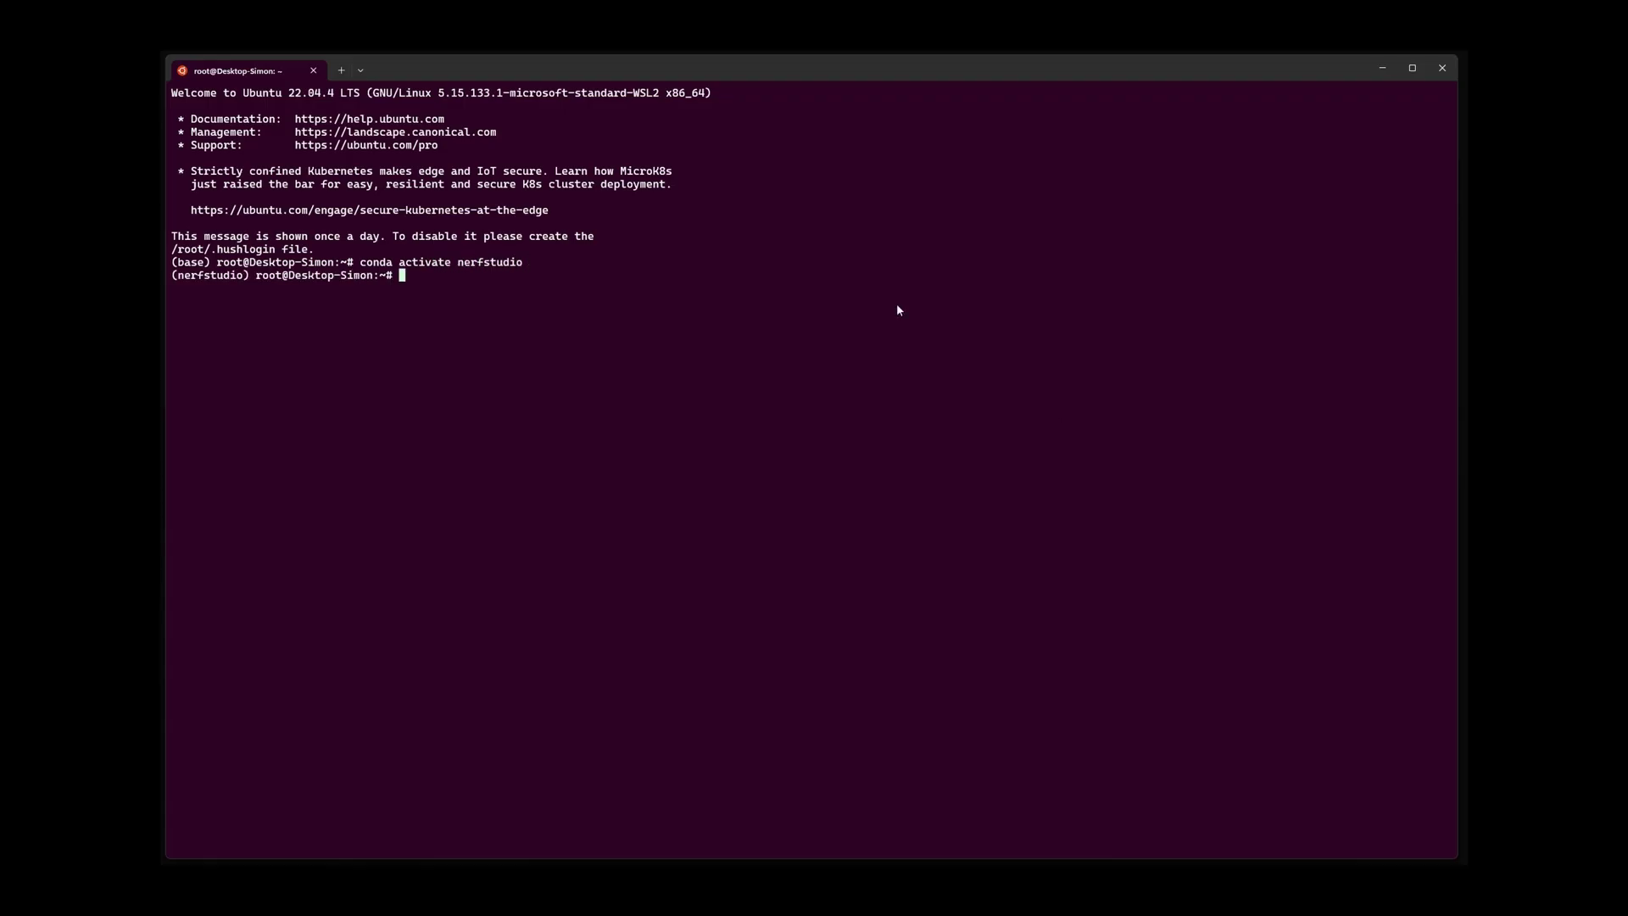
pyautogui.write('ns-process-data realitycapture --data /mnt/d/video/gsplat-tutorial/photos --csv /mnt/d/video/gsplat-tutorial/tutorial.csv --ply /mnt/d/video/gsplat-tutorial/tutorial.ply --output-dir /mnt/d/video/gsplat-tutorial/bundle --max_dataset_size -1')
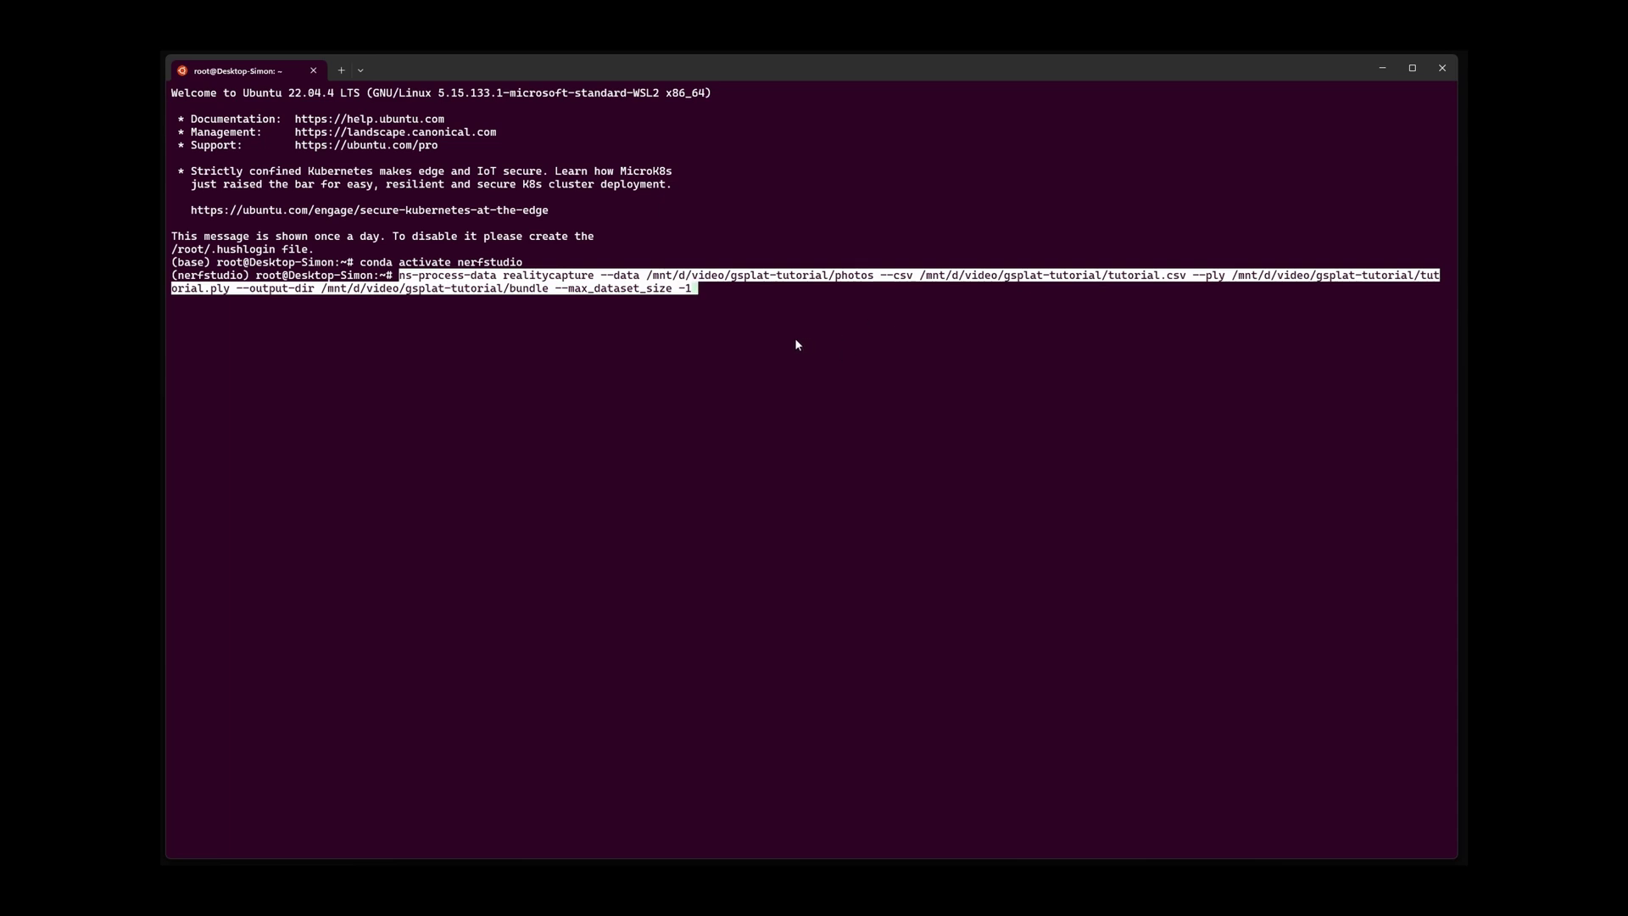
pyautogui.press('Return')
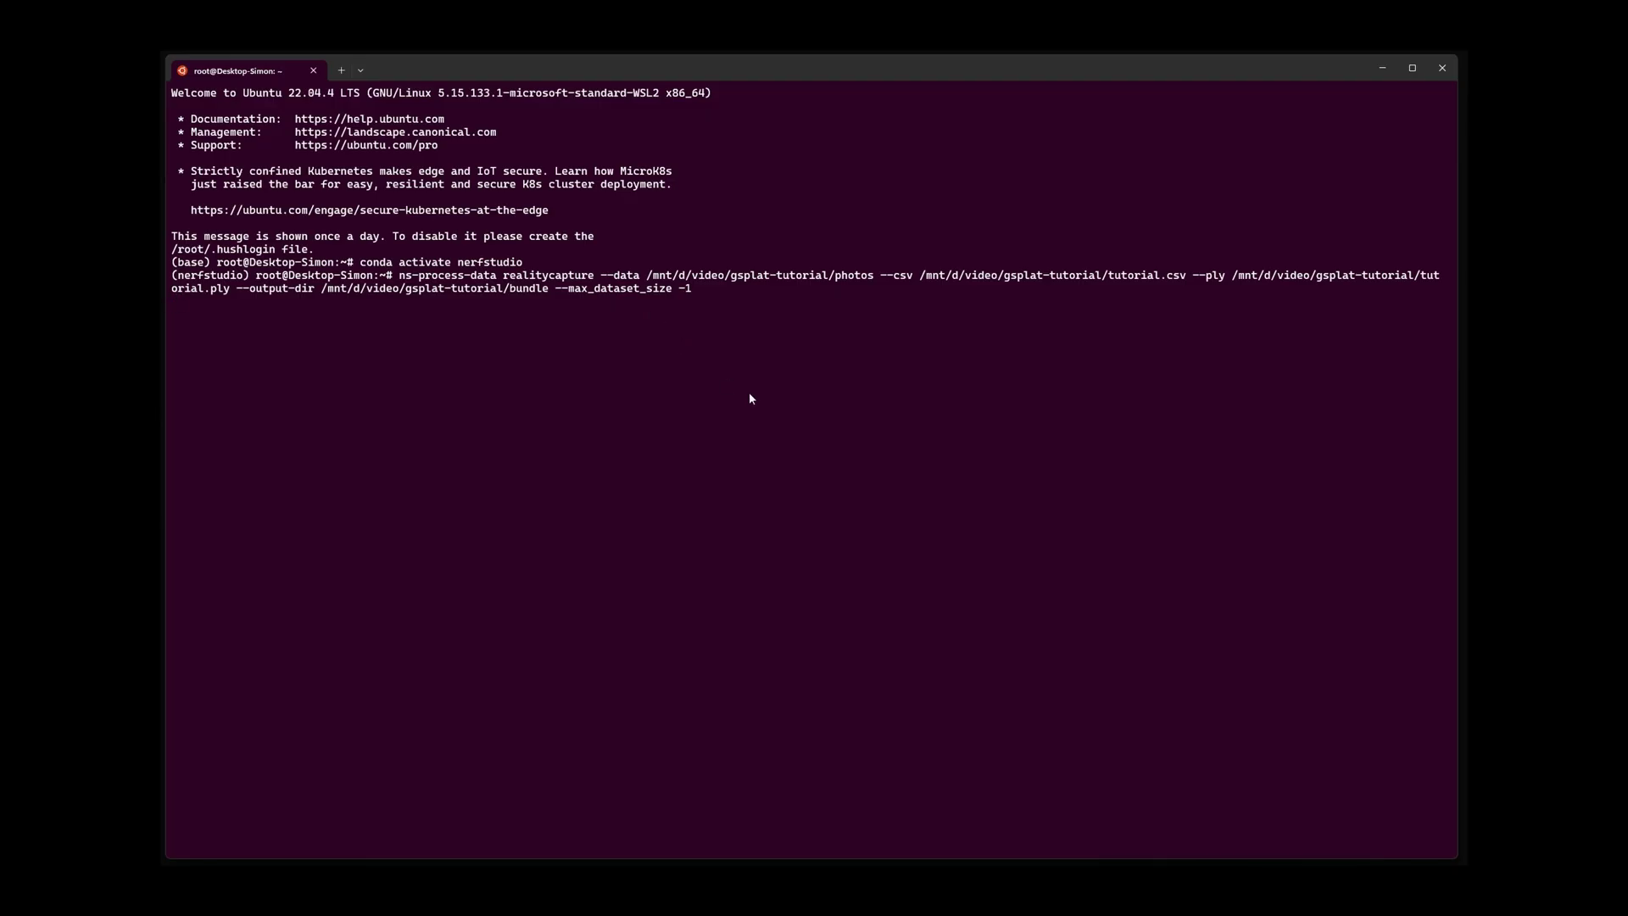
pyautogui.press('Return')
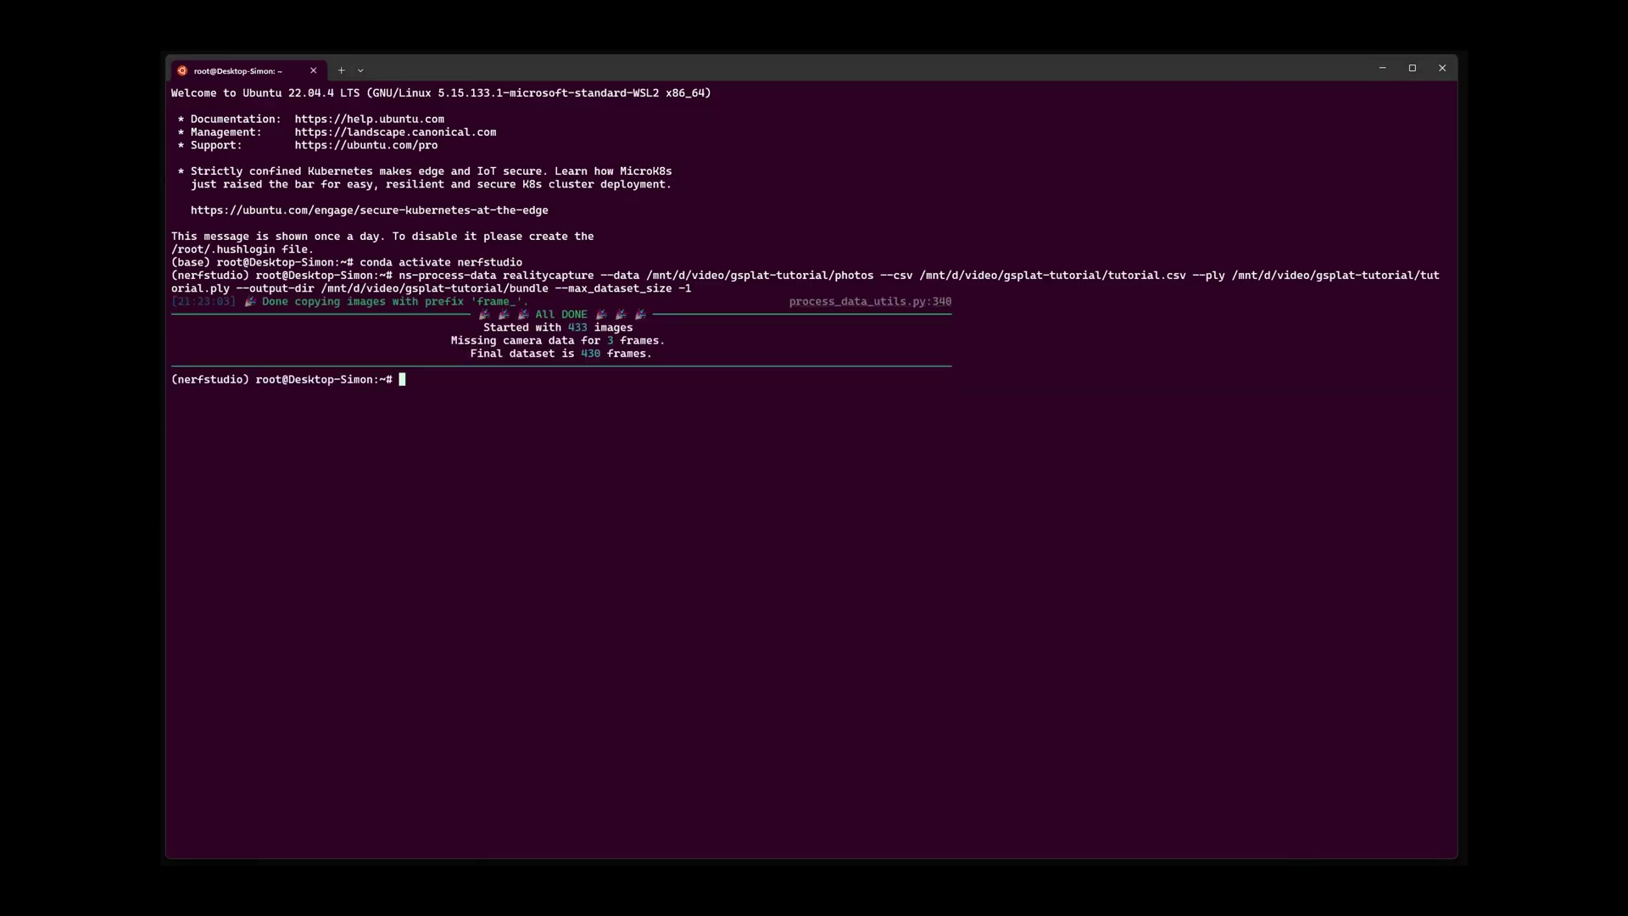
# Start ns-train splatfacto-big training on the bundle dataset, serving the viewer on port 7007
pyautogui.write('ns-train splatfacto-big --data /mnt/d/video/gsplat-tutorial/bundle --output-dir /mnt/d/video/gsplat-tutorial/output --pipeline.model.num-downscales 4 --pipeline.model.resolution-schedule 500 --pipeline.model.use-scale-regularization True --pipeline.model.cull_alpha_thresh=0.005 --pipeline.model.continue_cull_post_densification=False --pipeline.model.densify-size-thresh 0.001 --pipeline.model.cull-scale-thresh 0.1 --pipeline.model.use-bilateral-grid True nerfstudio-data --auto-scale-poses False --orientation-method none --center-method none --depth-unit-scale-factor 1.0 --downscale-factor 2')
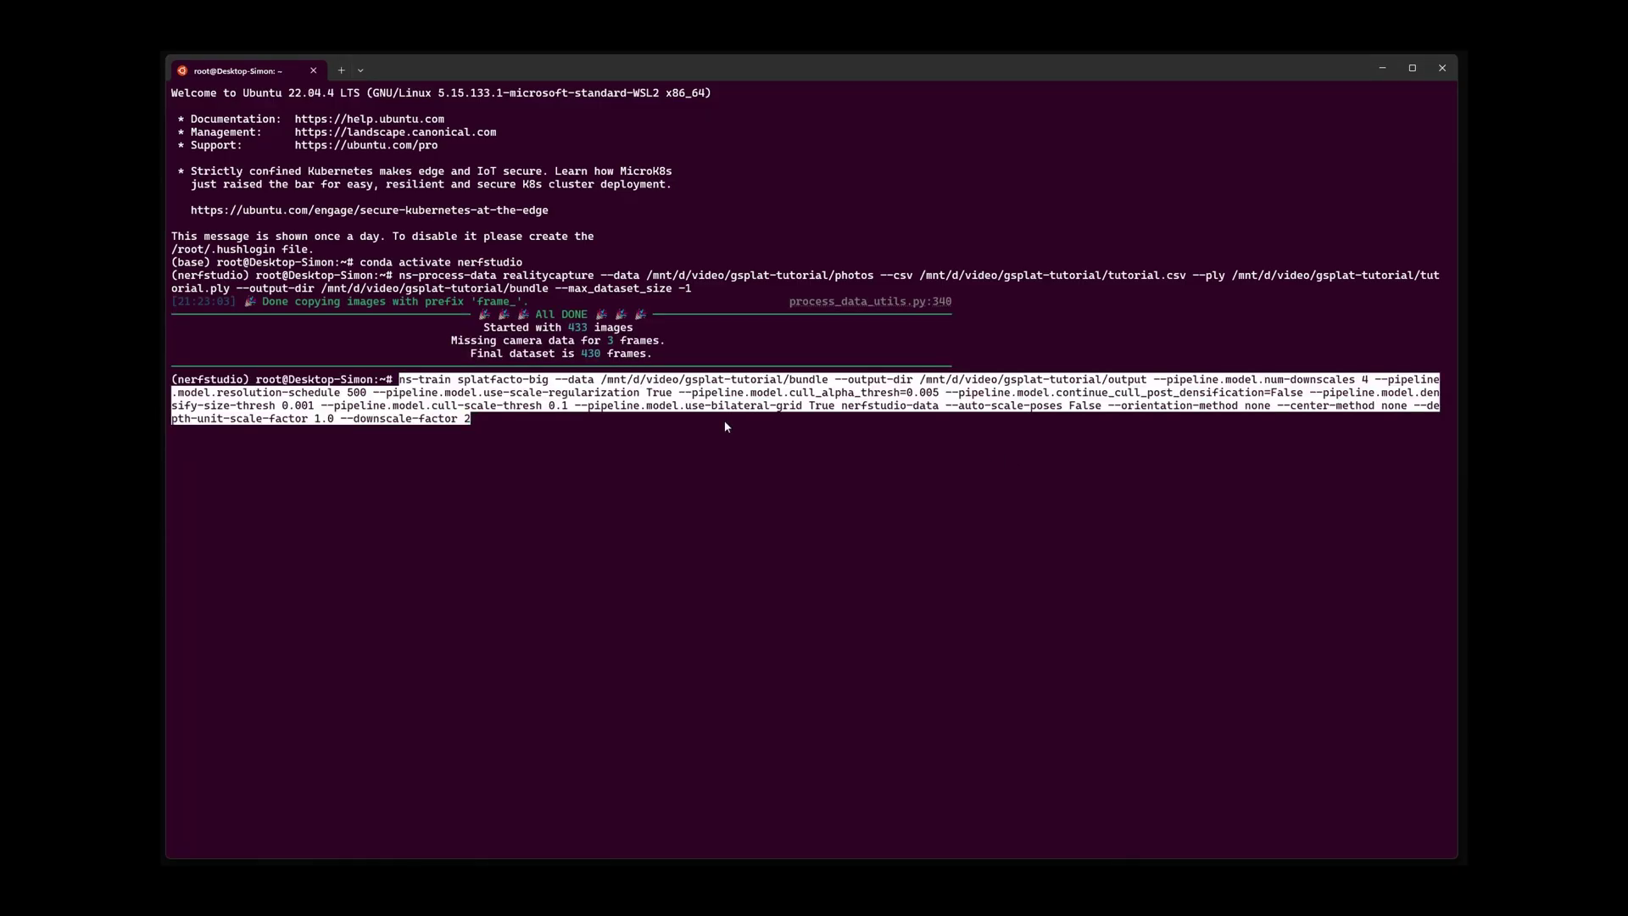
pyautogui.press('Return')
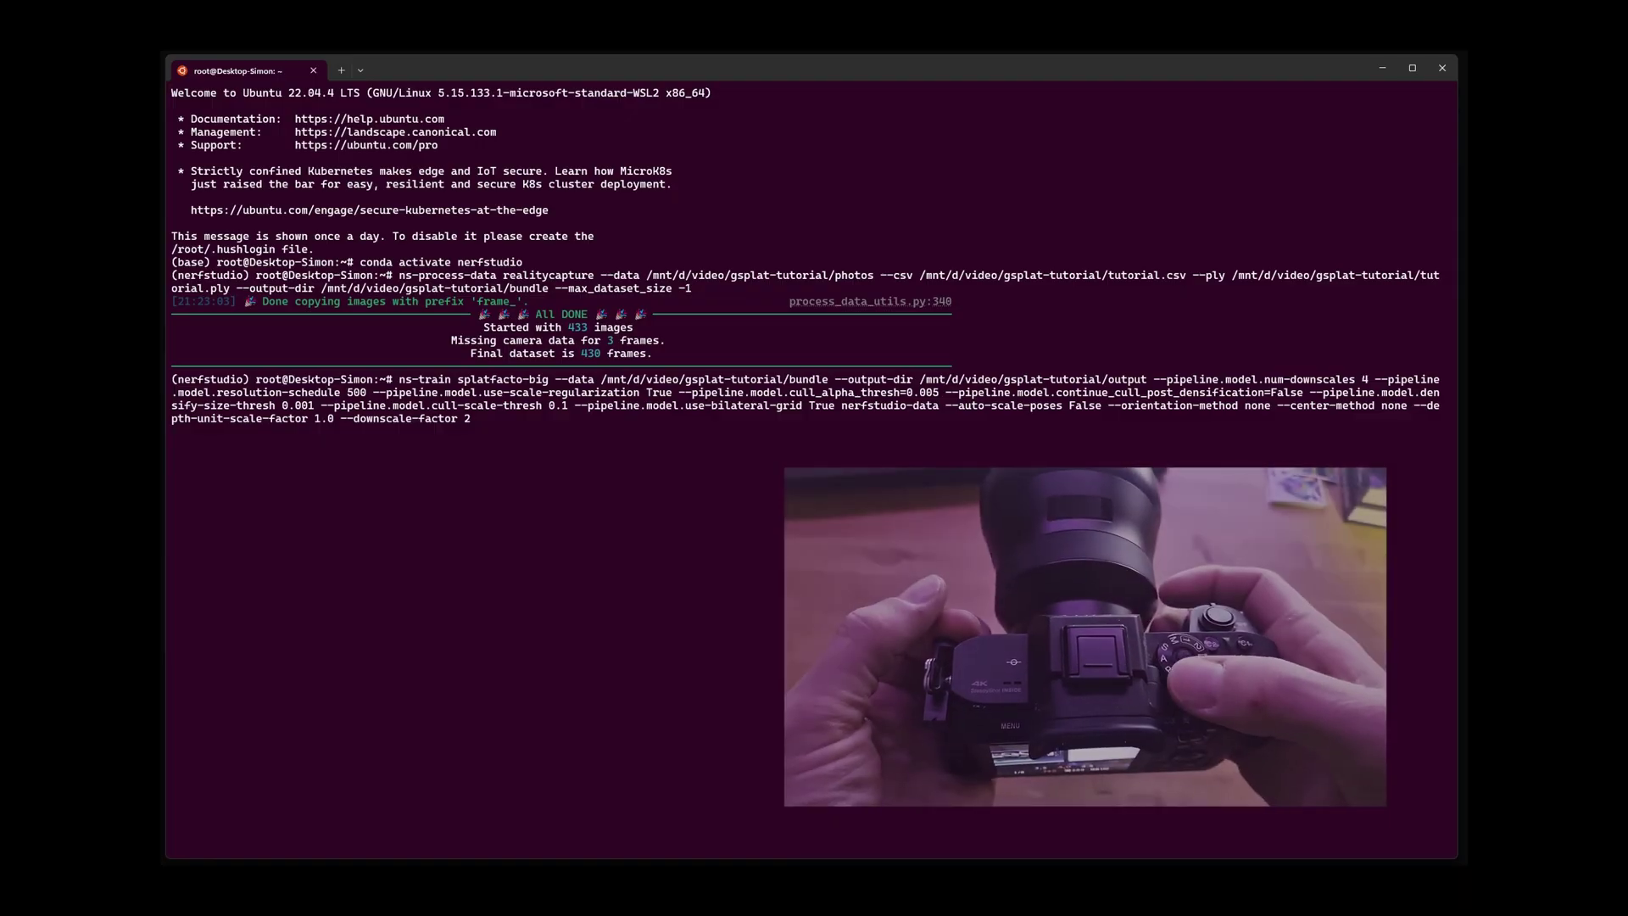
pyautogui.press('Return')
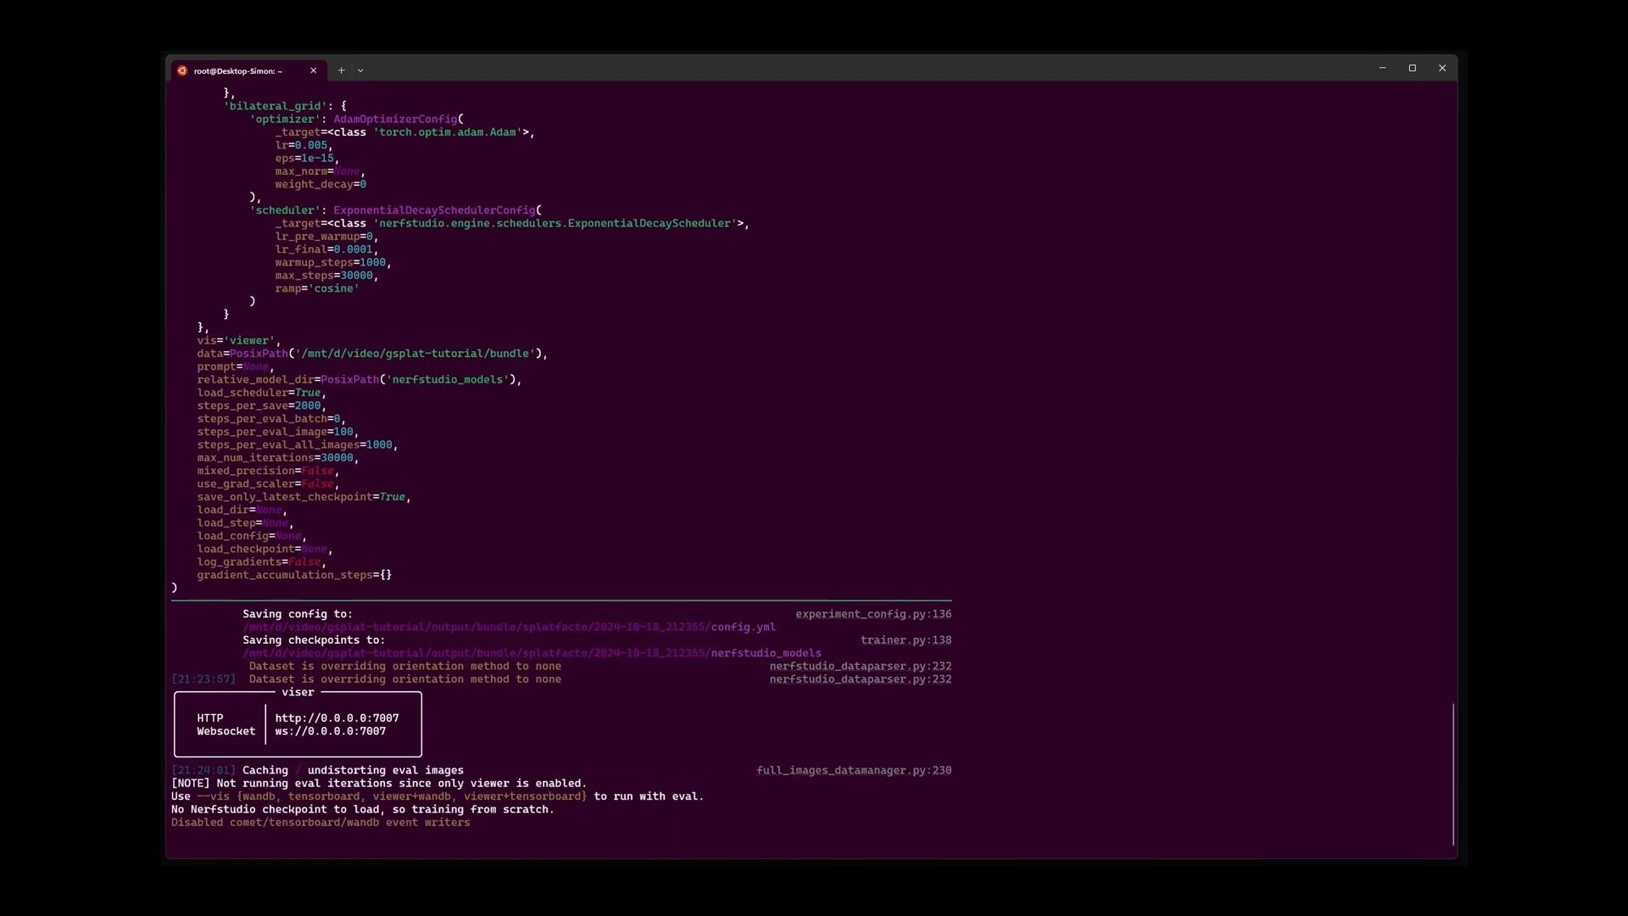
pyautogui.scroll(4, 560, 467)
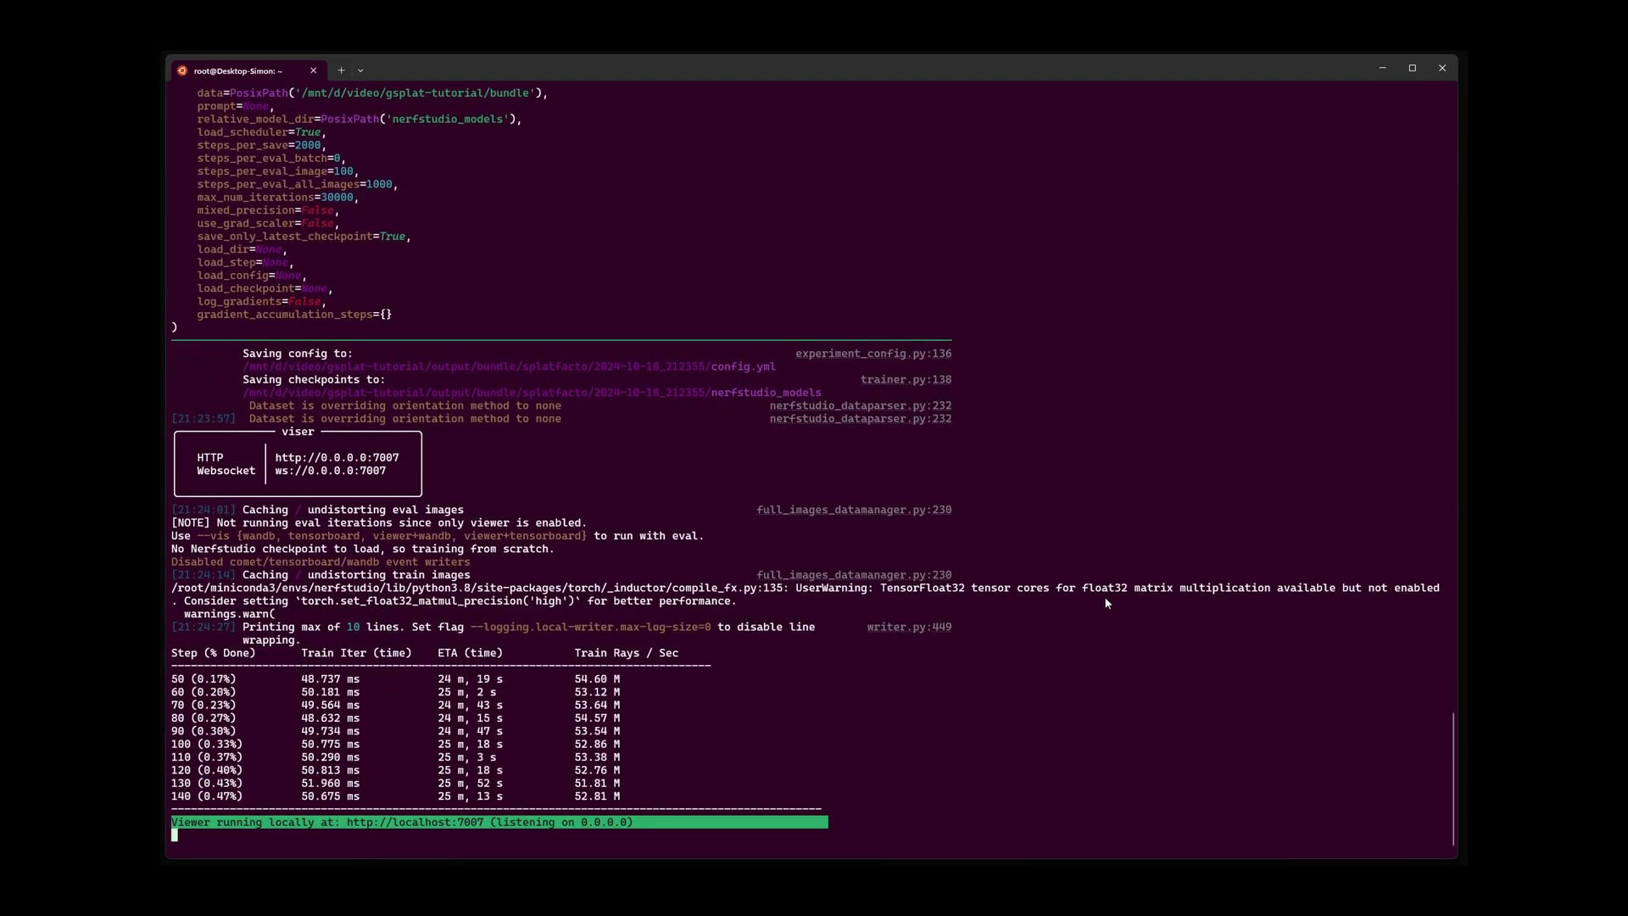
# Open the Viser viewer at localhost:7007 in the browser
pyautogui.keyDown('ctrl'); pyautogui.click(343, 464); pyautogui.keyUp('ctrl')
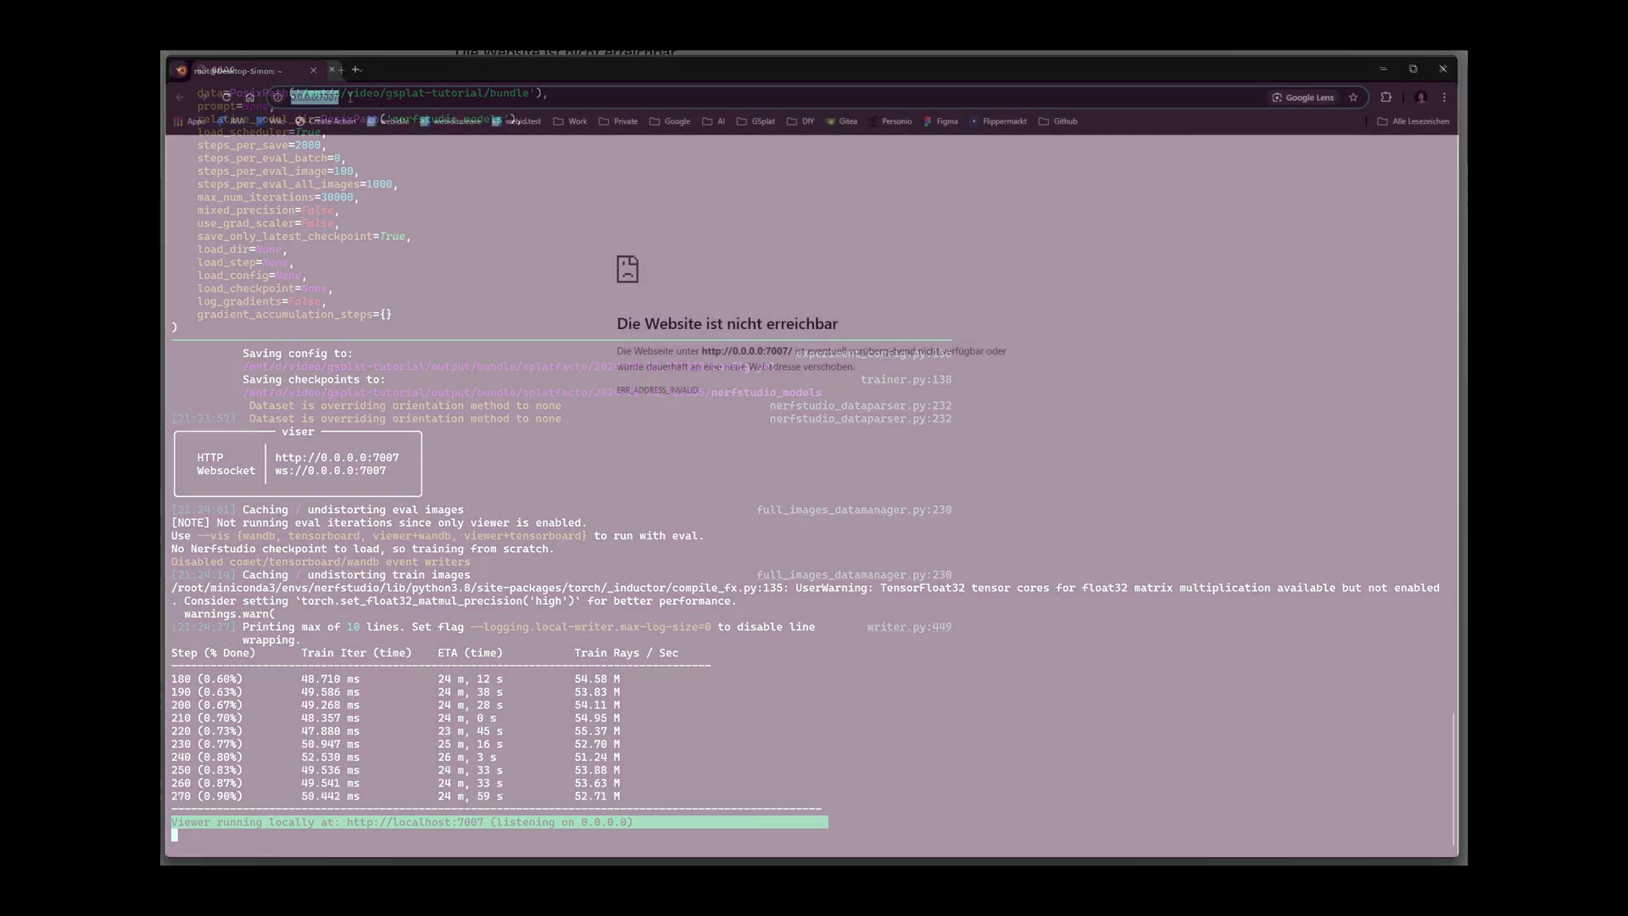
pyautogui.click(351, 98)
pyautogui.write('localhost:7007')
pyautogui.press('Return')
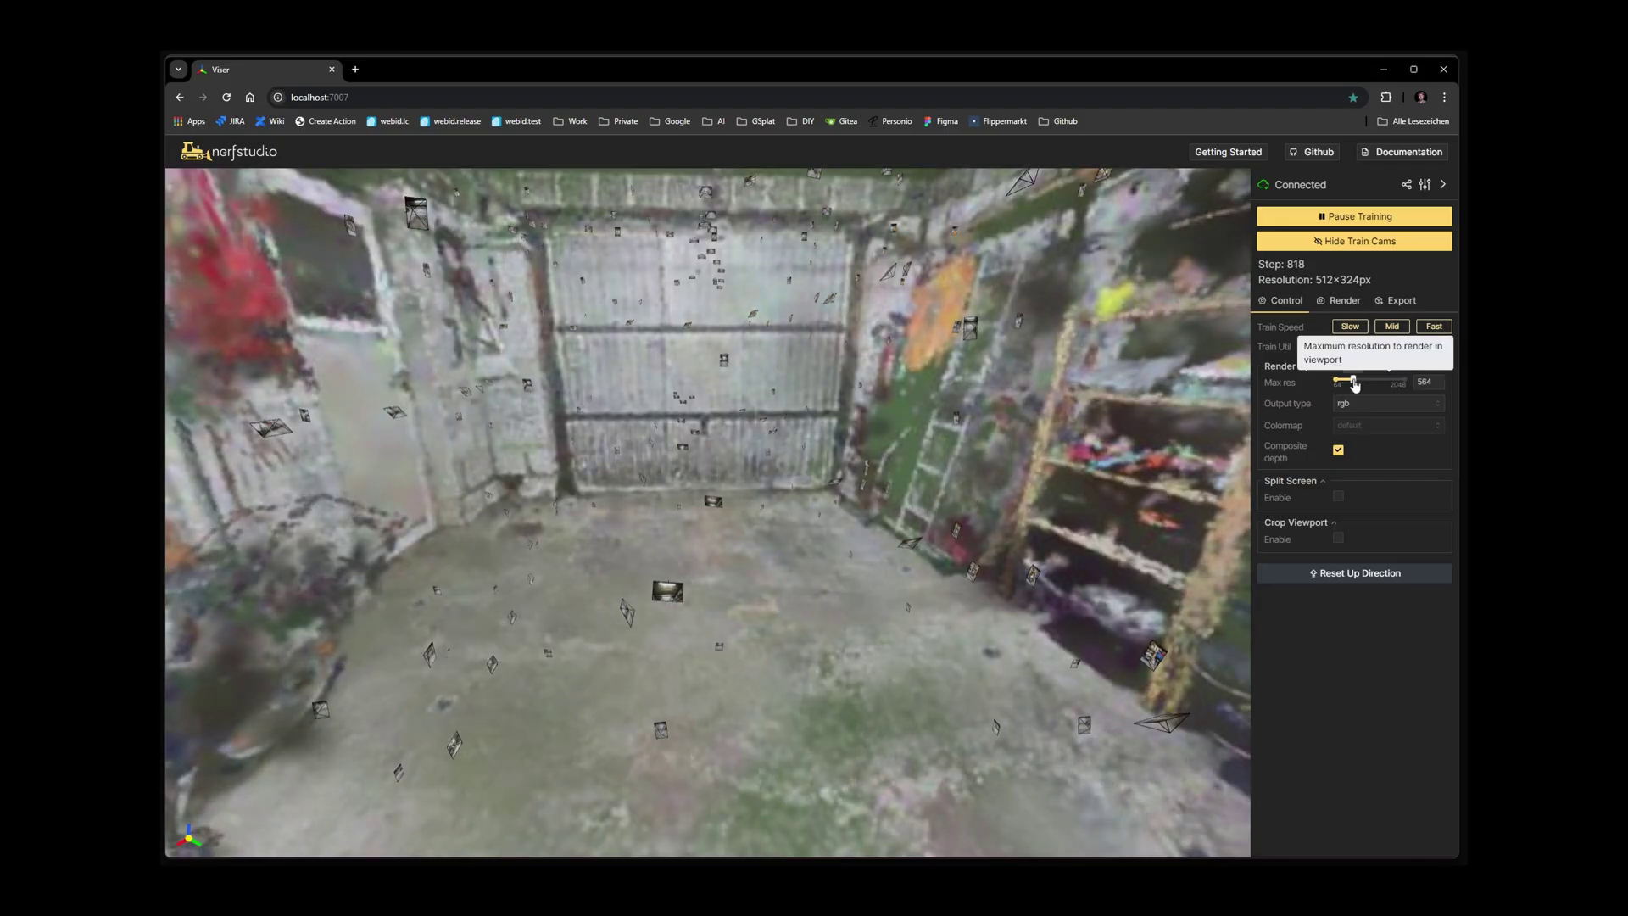
# Raise the viewer's max render resolution to 2064 and orbit toward the shelves
pyautogui.moveTo(1354, 384); pyautogui.dragTo(1408, 384)
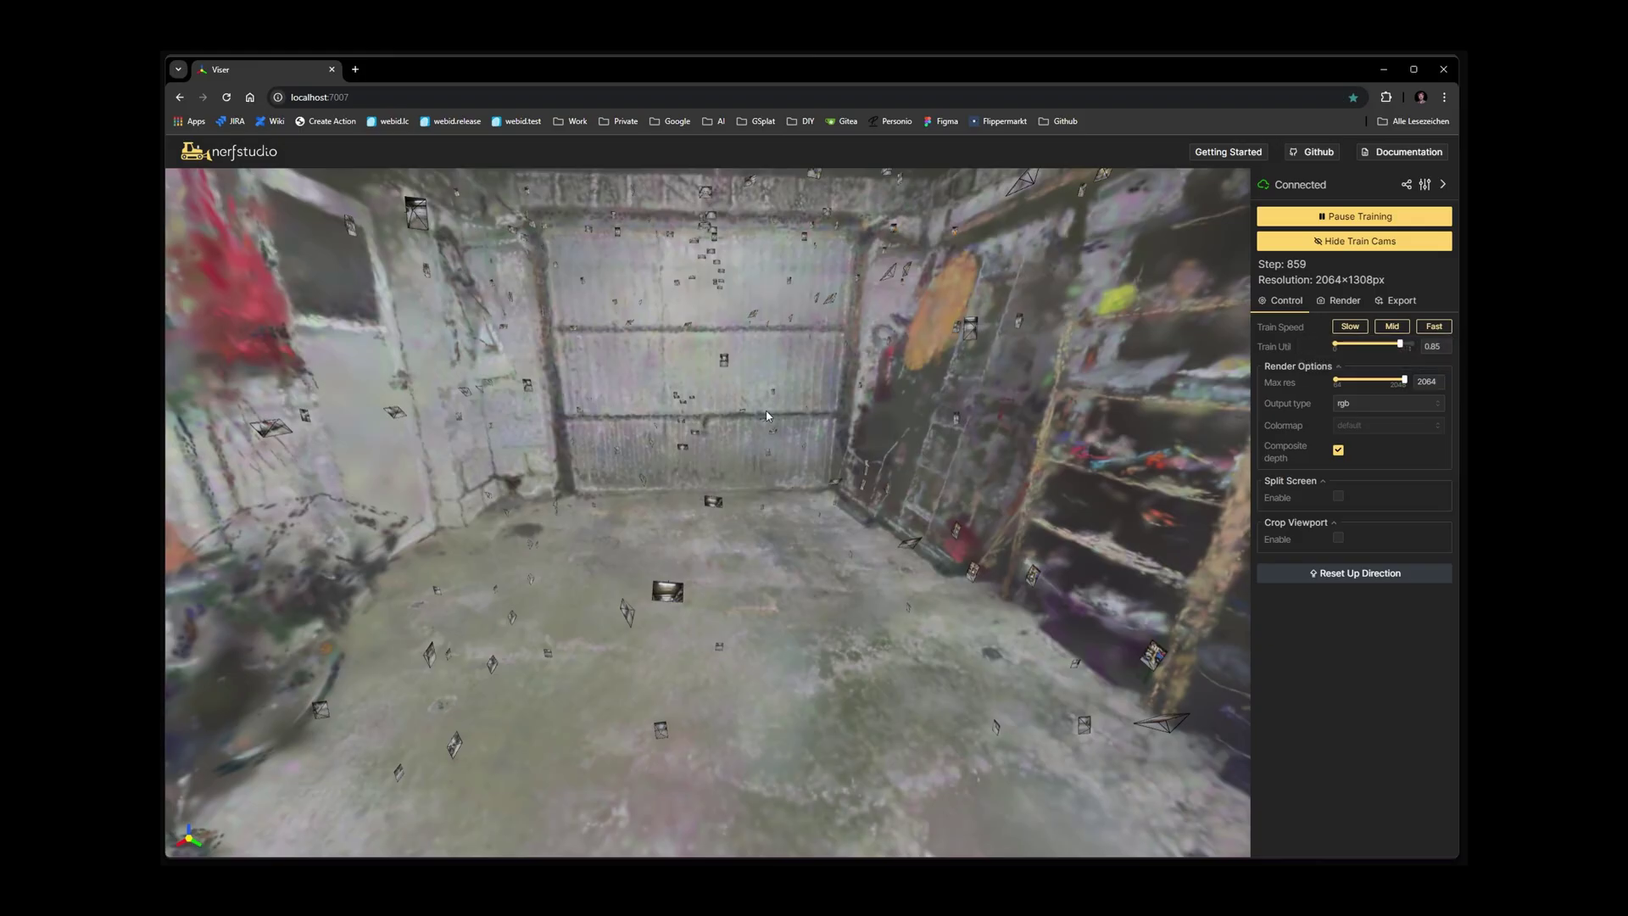
pyautogui.moveTo(768, 416); pyautogui.dragTo(880, 397)
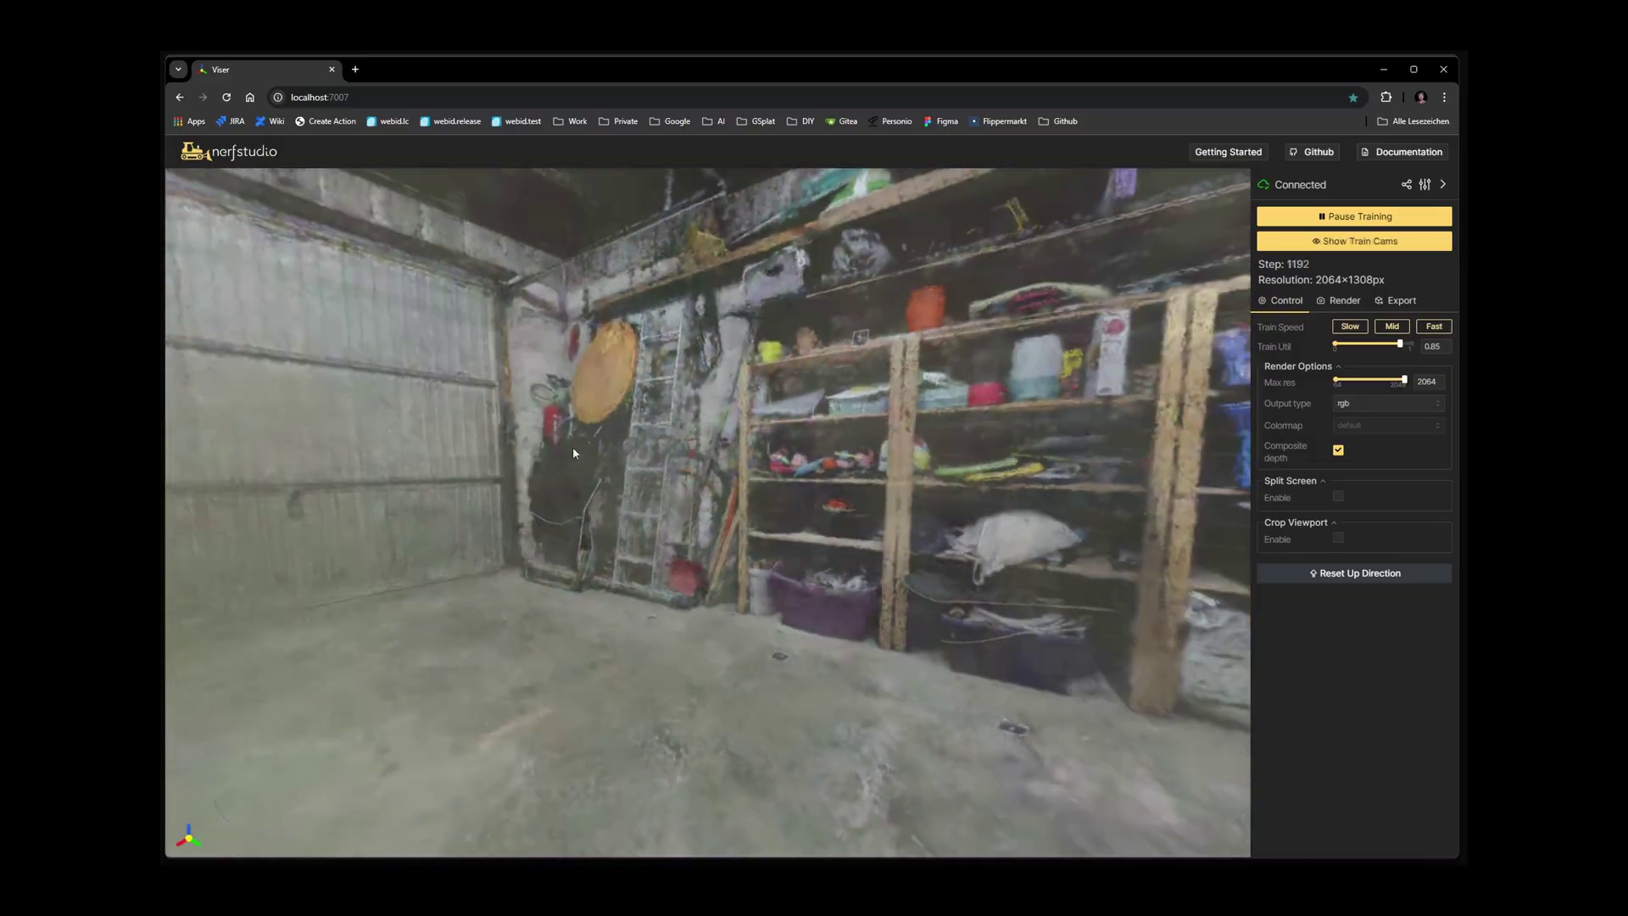
pyautogui.moveTo(573, 446); pyautogui.dragTo(885, 401)
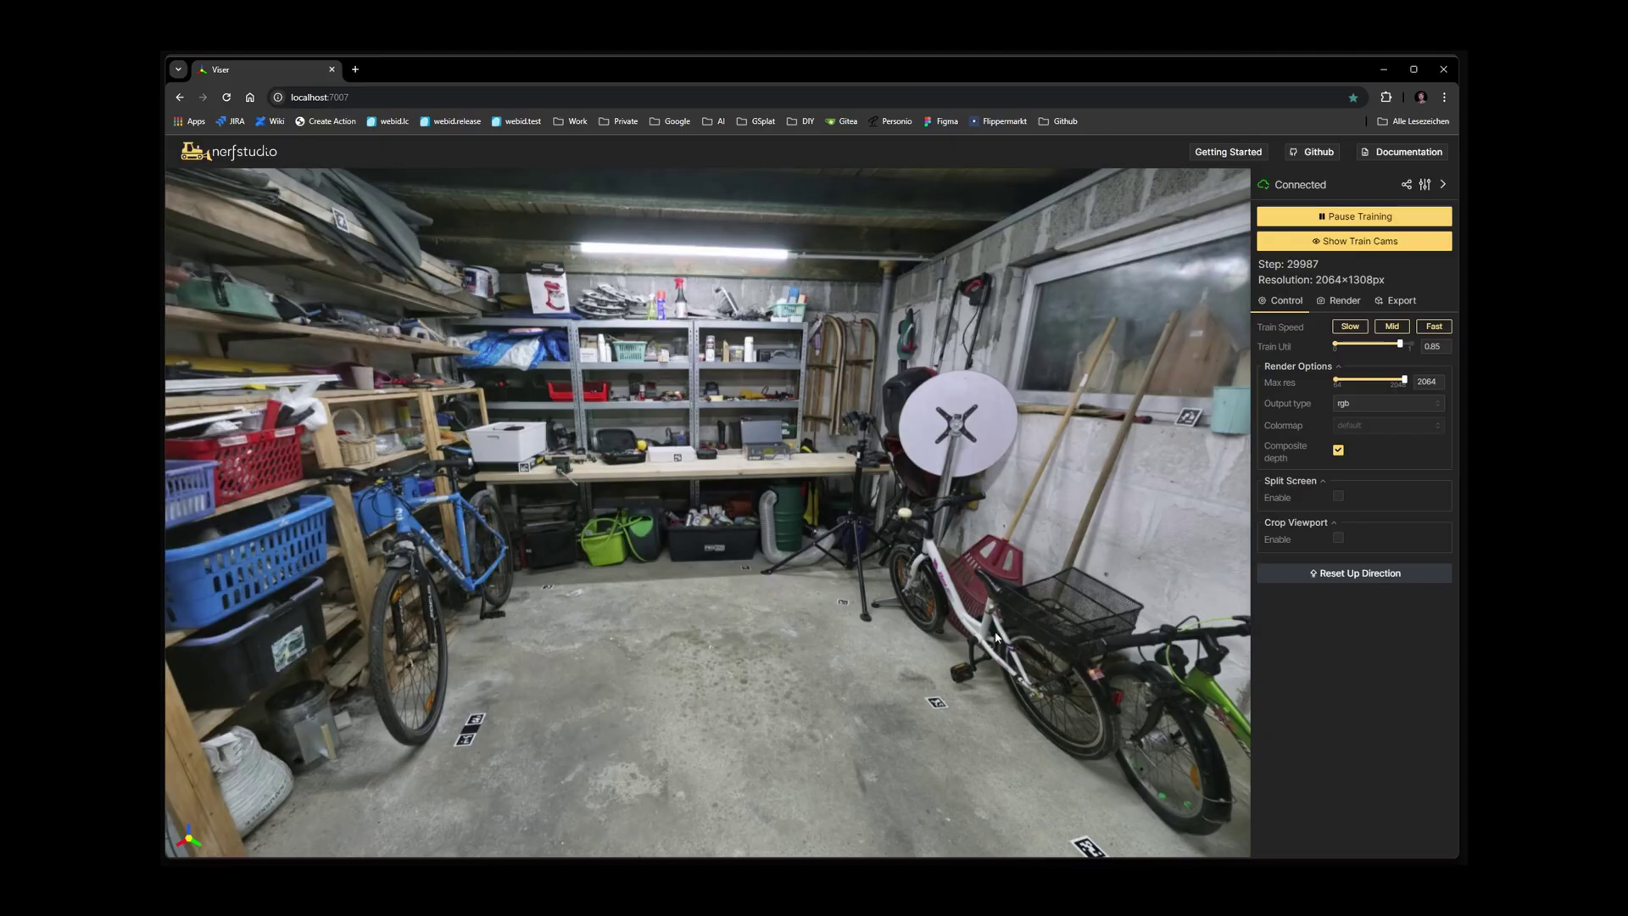
# Inspect the garage splat toward the workbench and shelves, then generate the Splat export command
pyautogui.moveTo(868, 564); pyautogui.dragTo(765, 524)
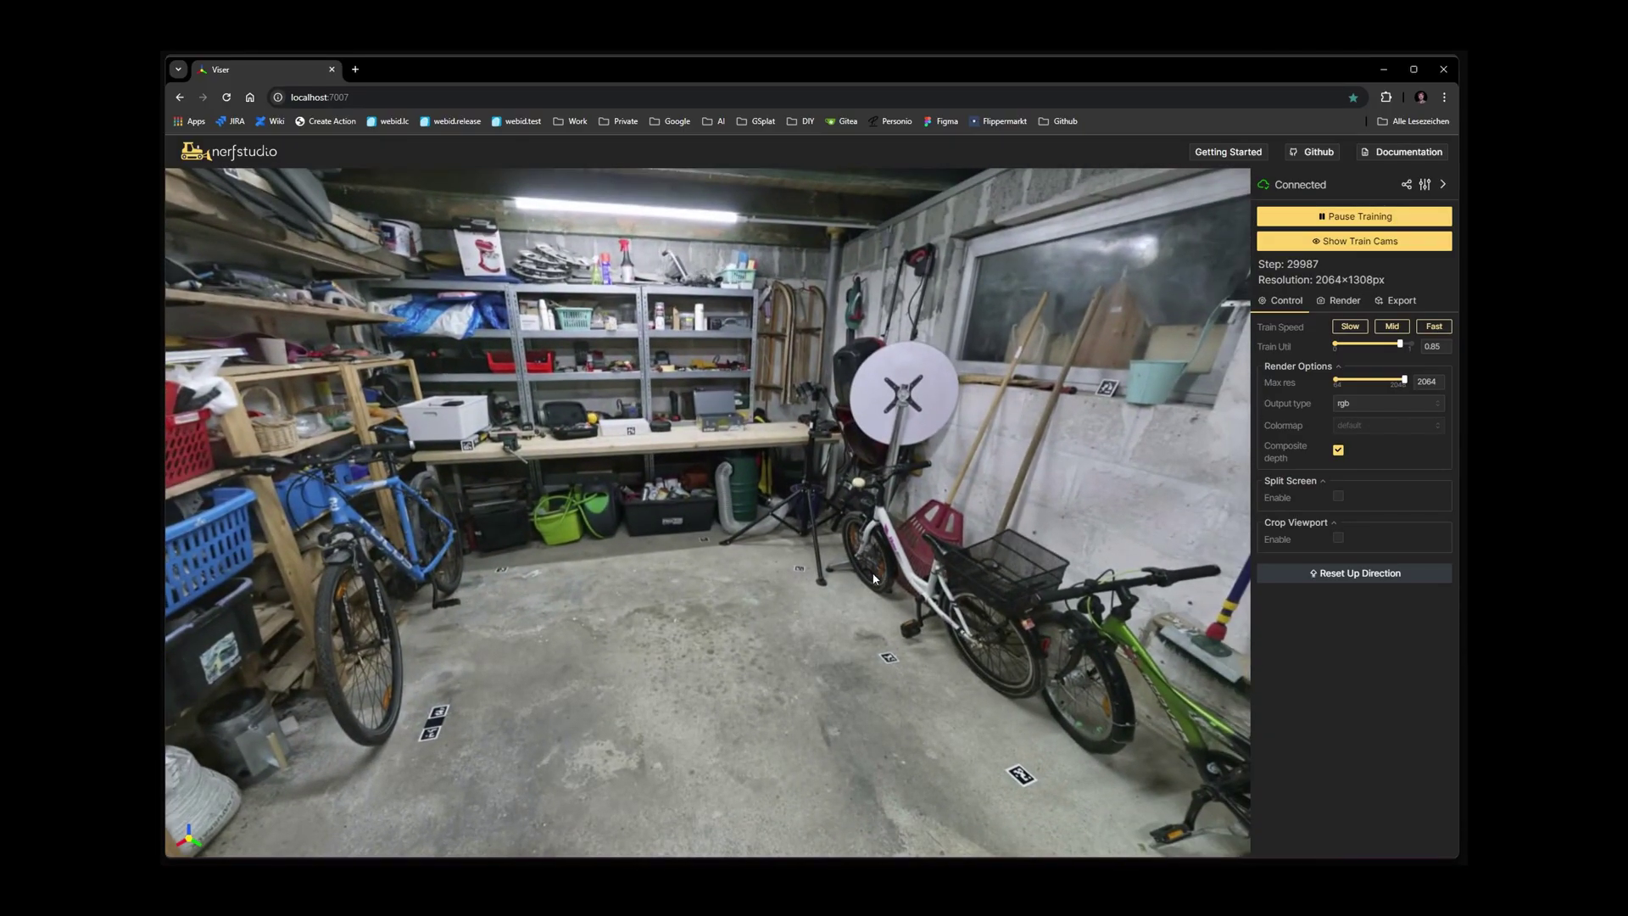
pyautogui.scroll(5, 766, 523)
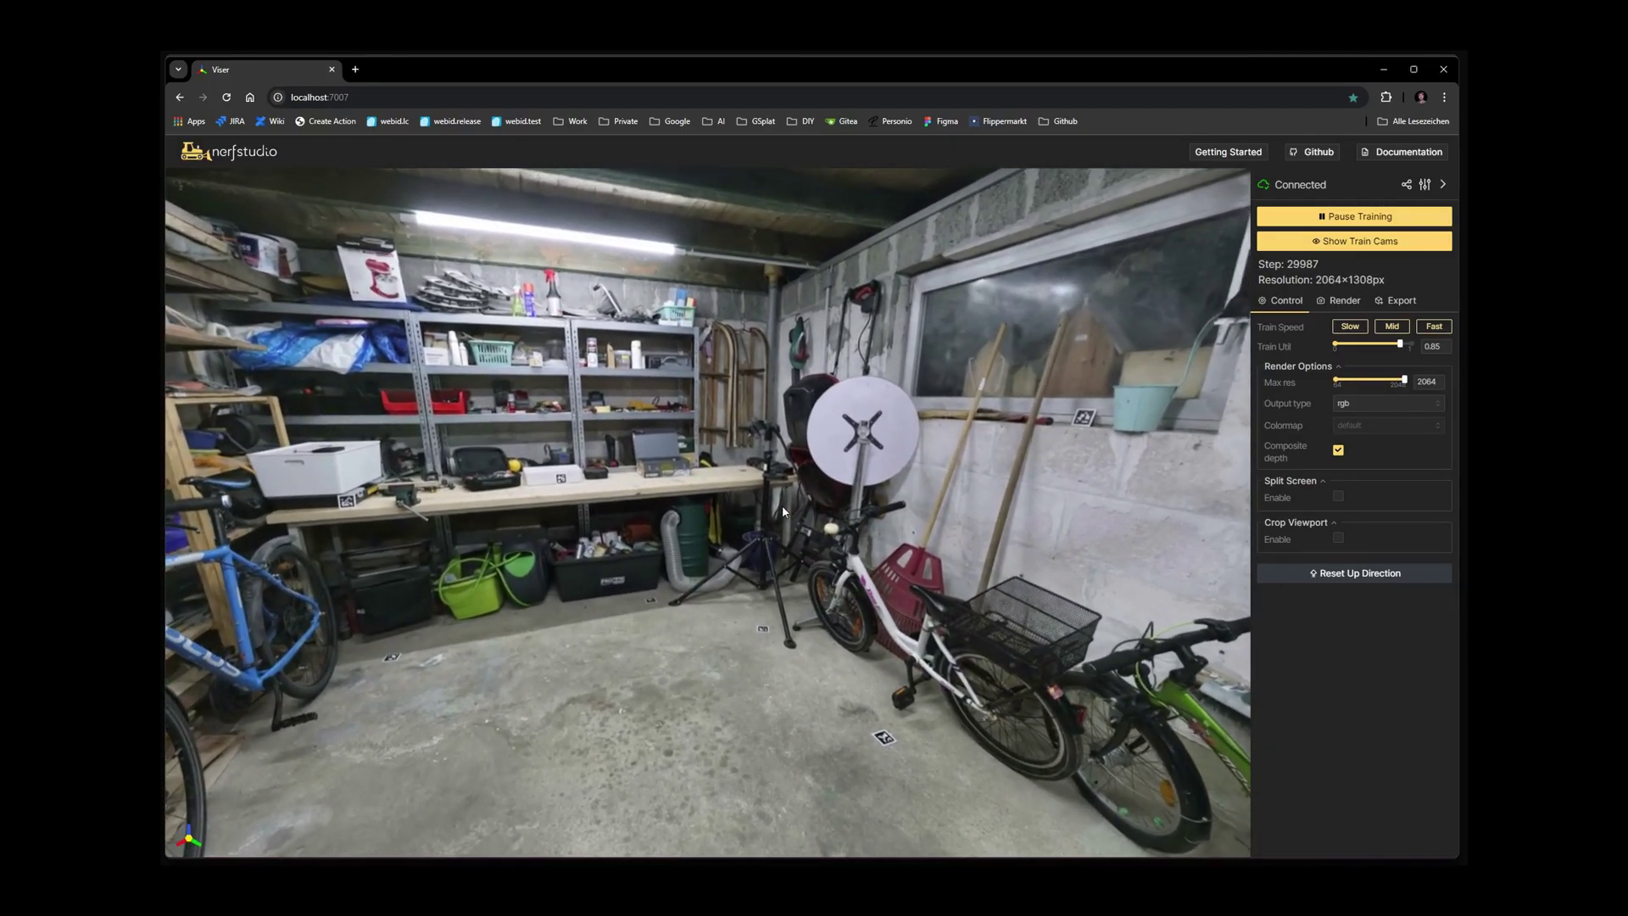
pyautogui.scroll(5, 793, 501)
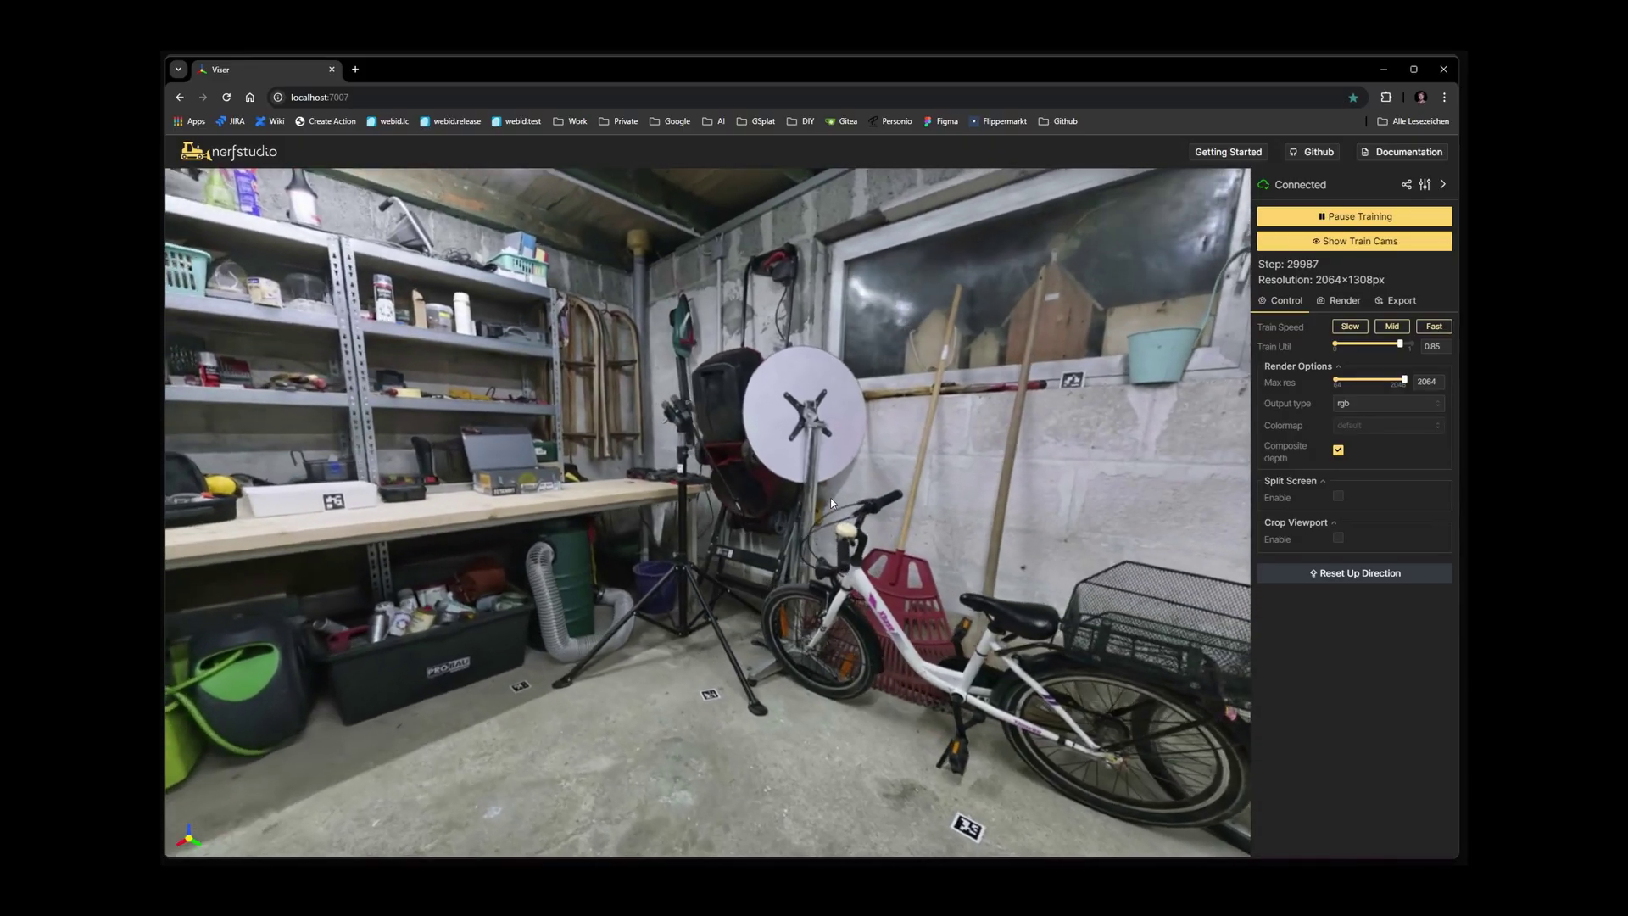
pyautogui.moveTo(845, 506); pyautogui.dragTo(1058, 484)
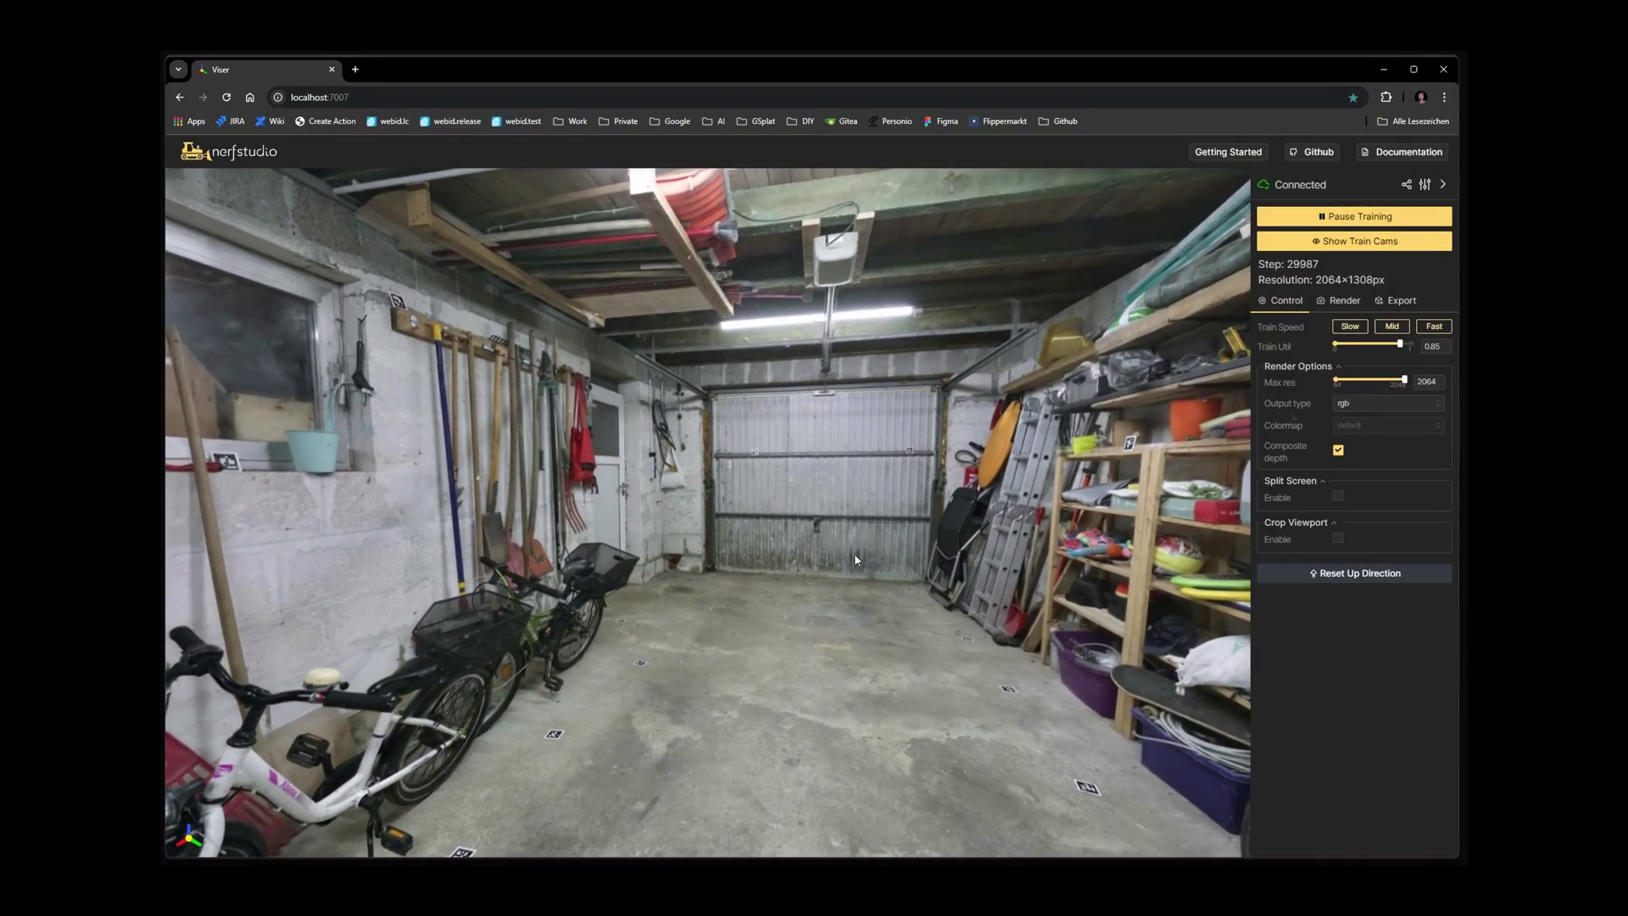
pyautogui.click(1399, 302)
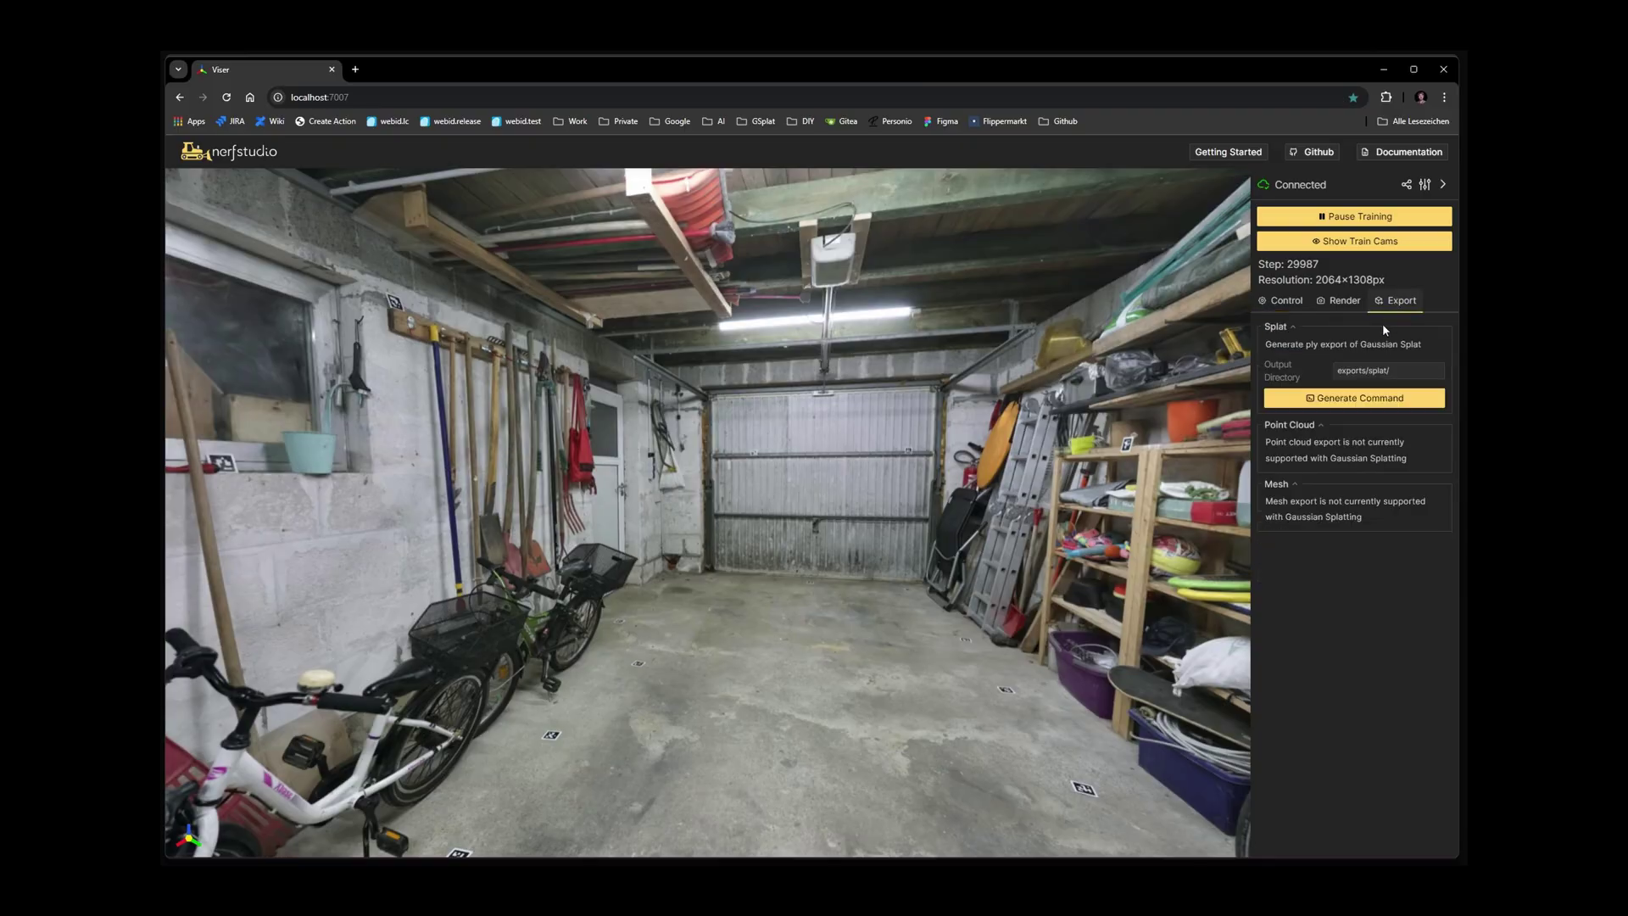
pyautogui.click(1358, 400)
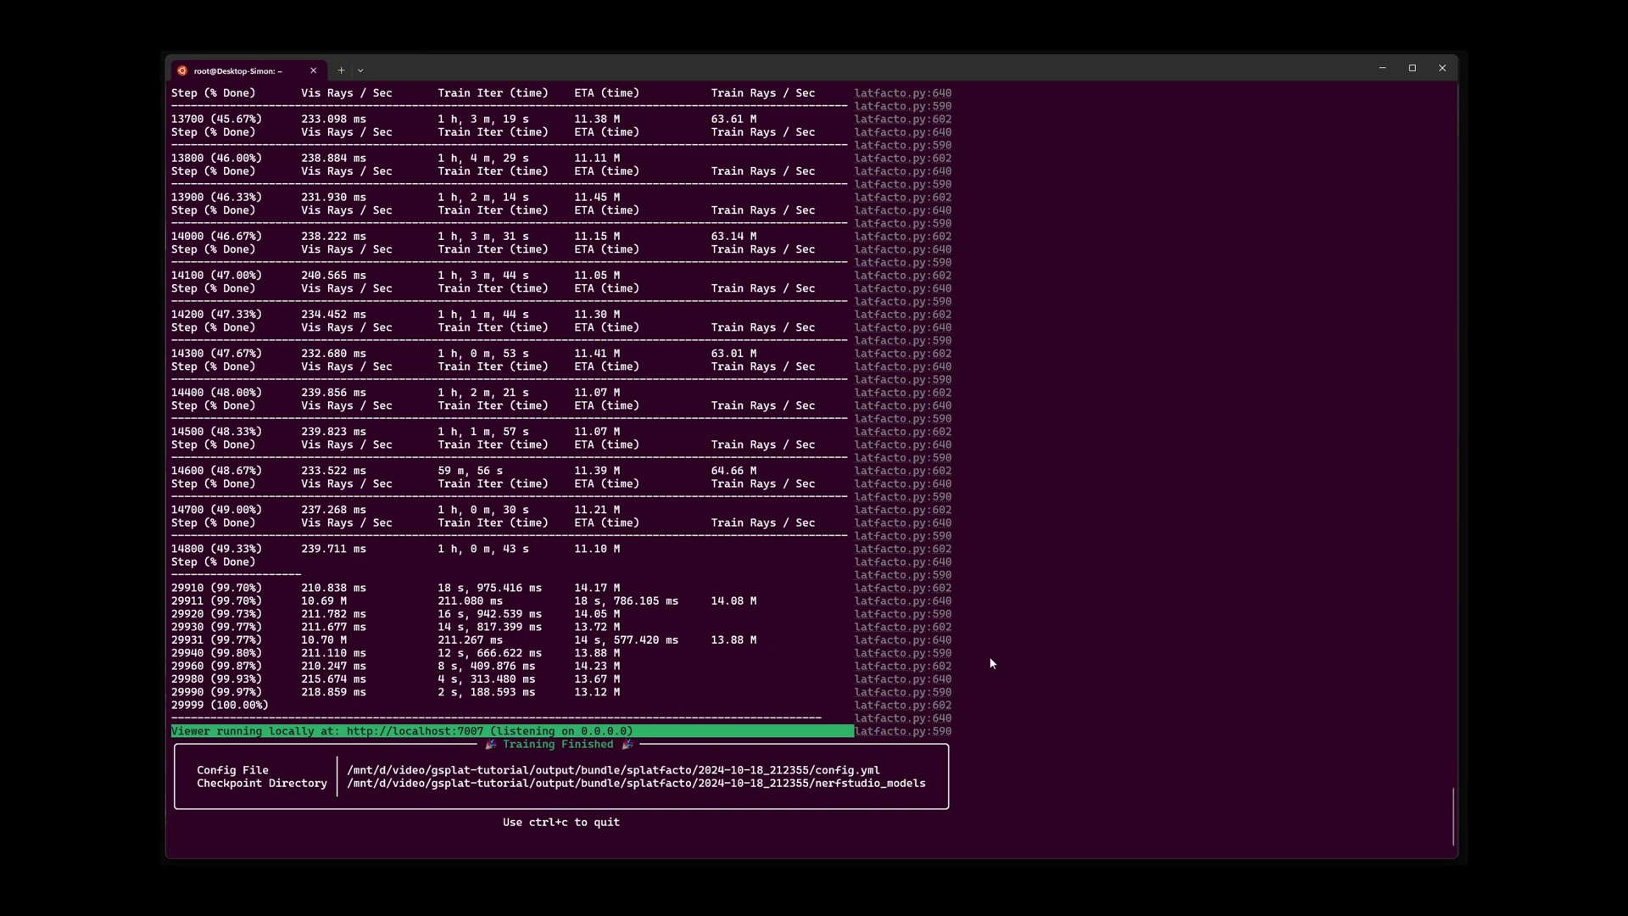
# Stop splatfacto training and run the pasted ns-export gaussian-splat command in Windows Terminal
pyautogui.hotkey('ctrl', 'c')
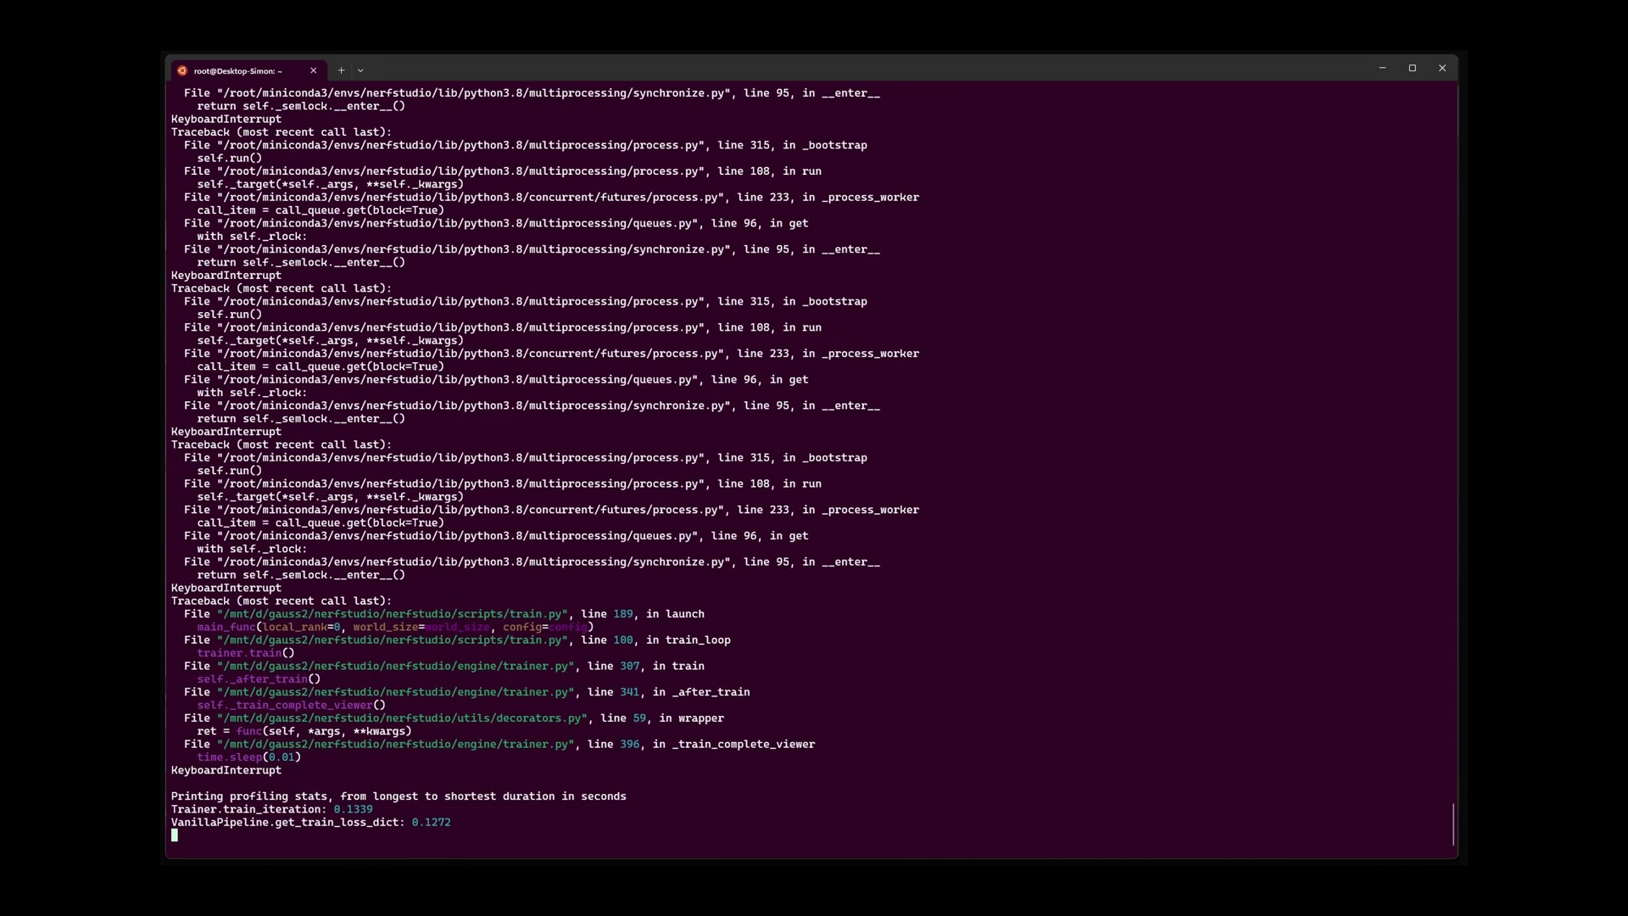
pyautogui.press('Return')
pyautogui.hotkey('ctrl', 'v')
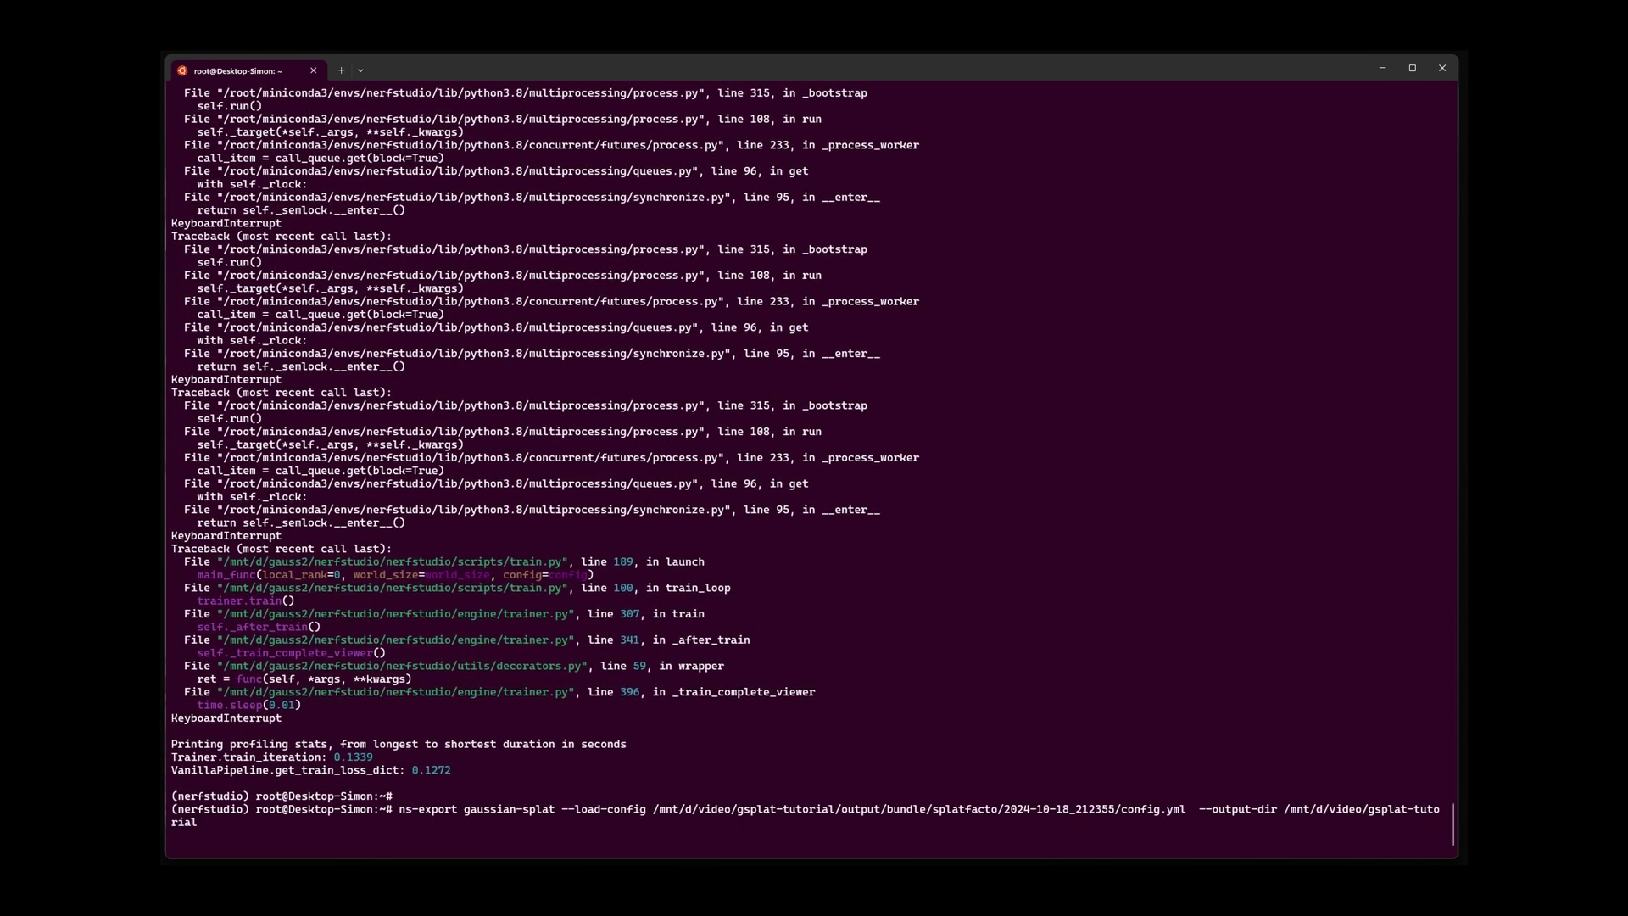
pyautogui.press('Return')
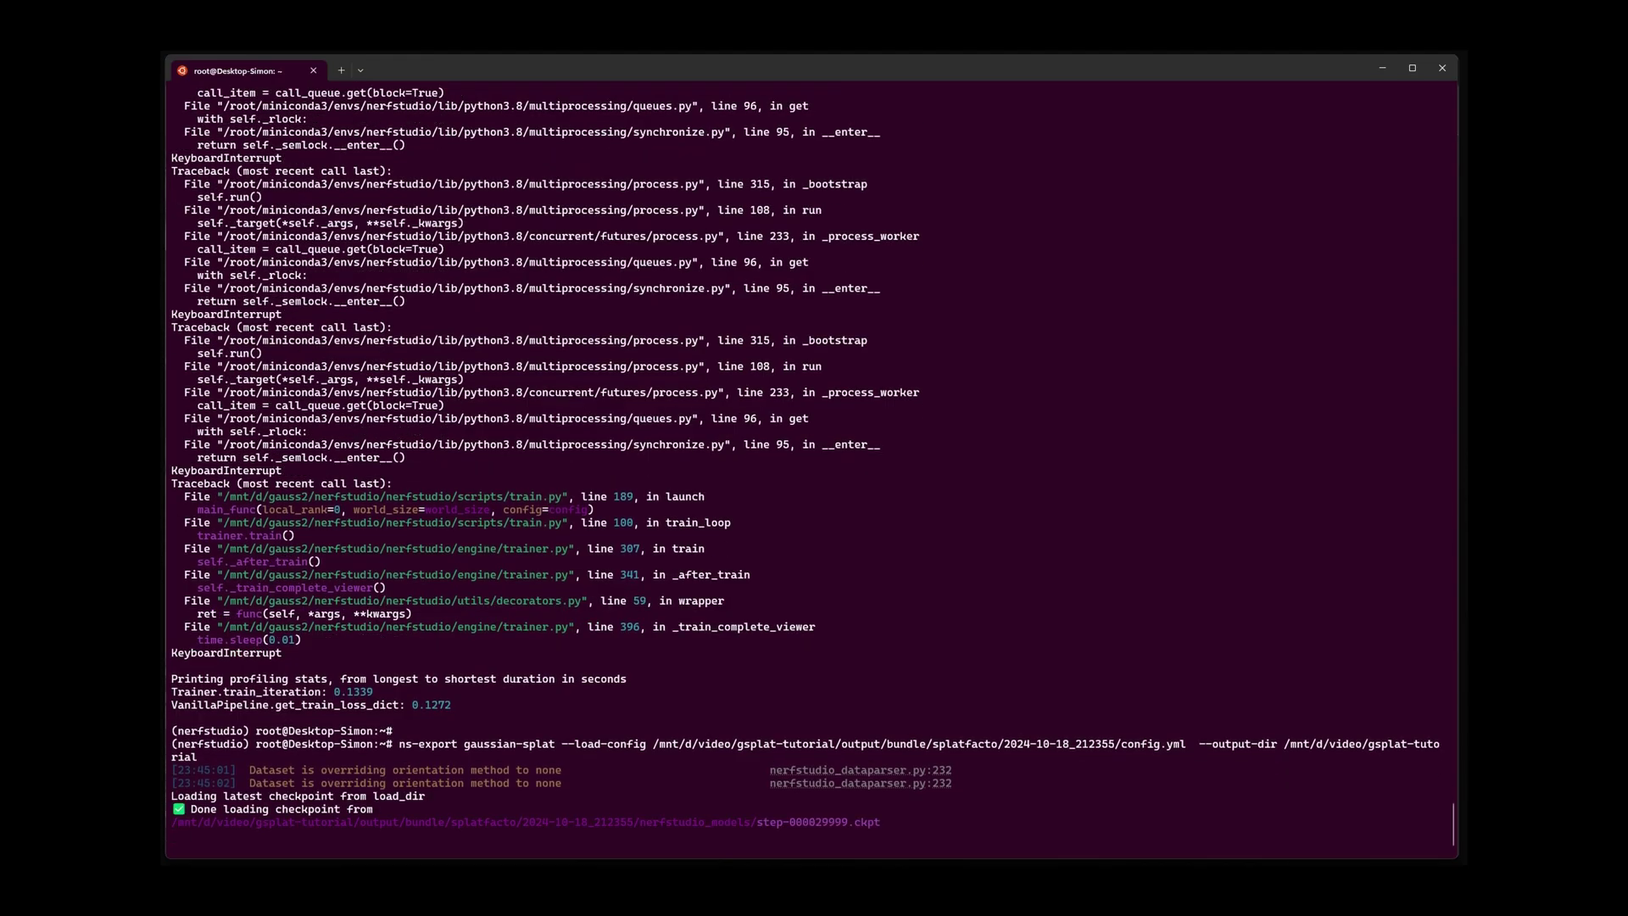